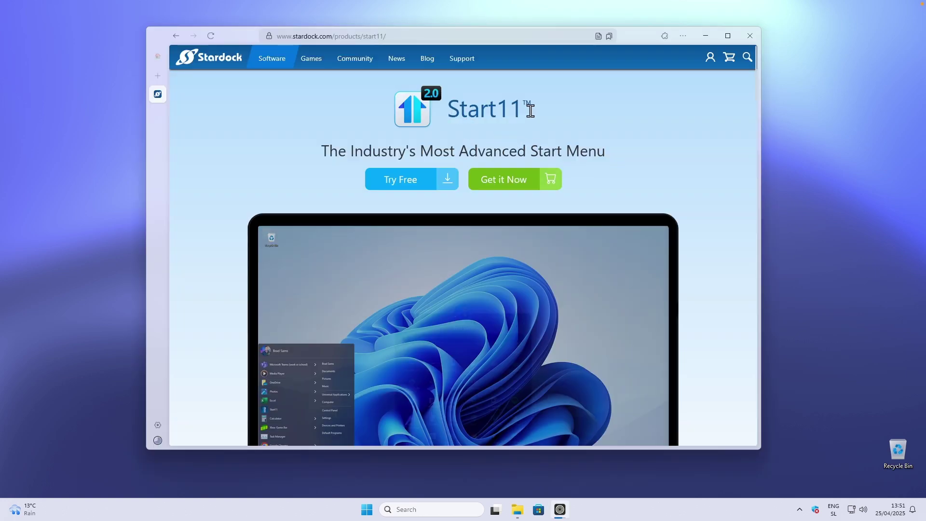
Scroll through the Start11 product page at stardock.com/products/start11.
scroll(558, 155, "down", 2)
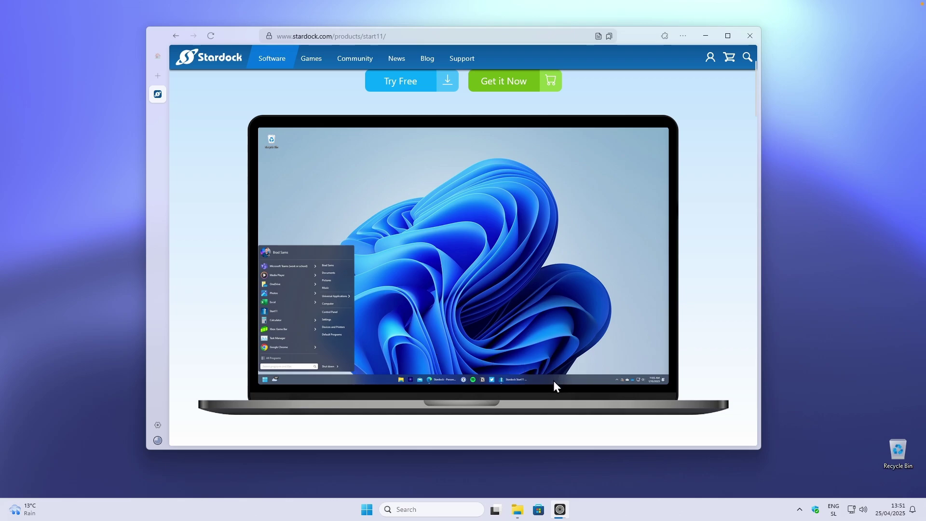
scroll(464, 312, "up", 2)
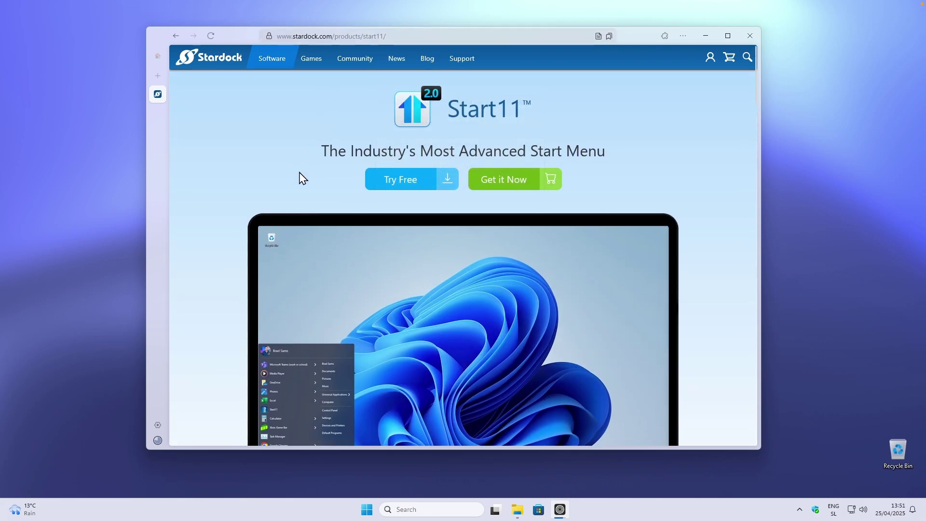
Download the Start11 free trial installer, then minimize Zen Browser to the desktop.
left_click(415, 185)
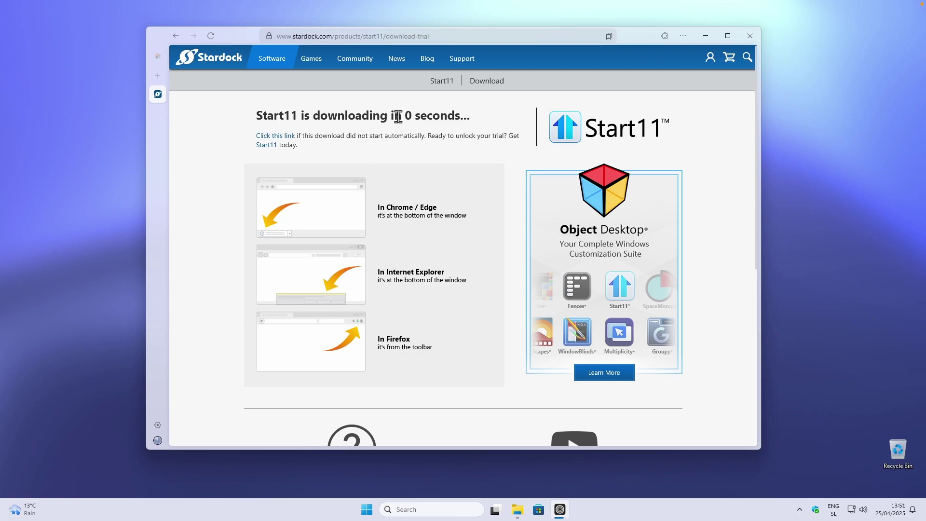
left_click(376, 36)
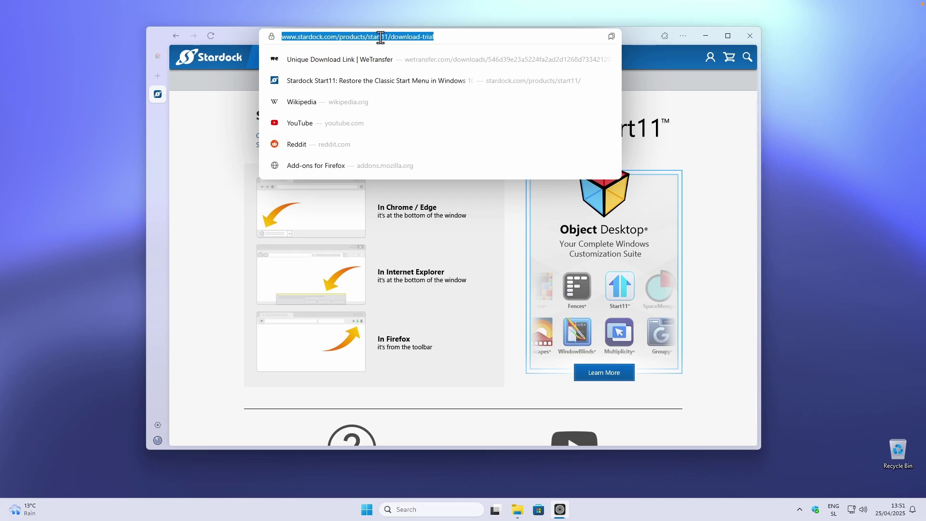
left_click(708, 97)
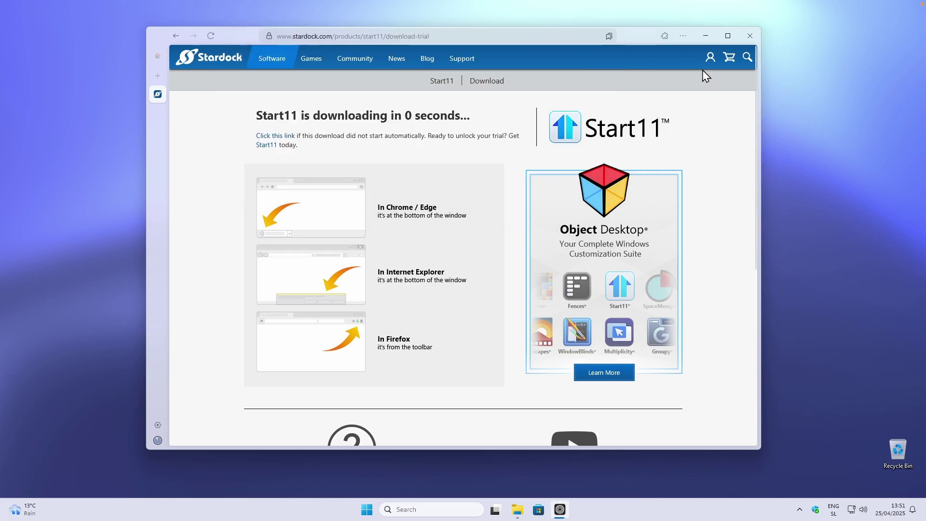
left_click(706, 35)
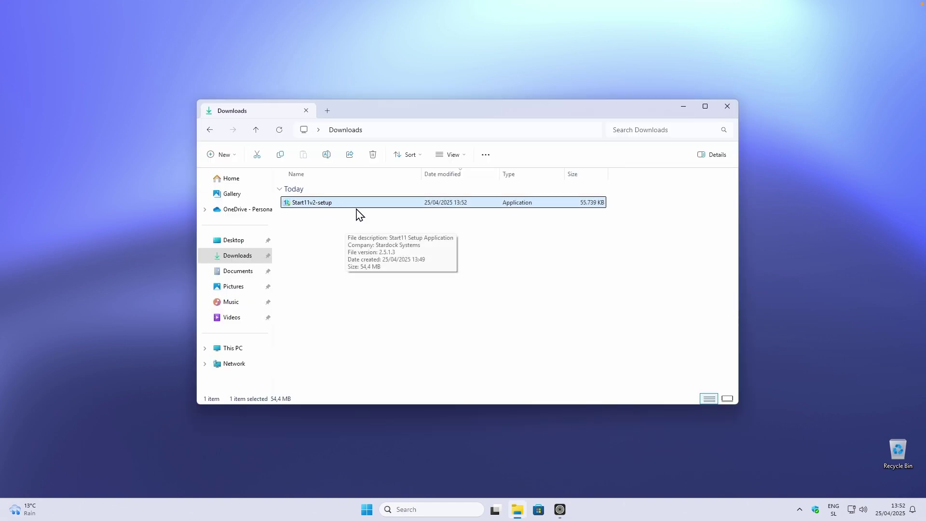
Show file name extensions in Downloads and run Start11v2-setup.exe.
left_click(453, 155)
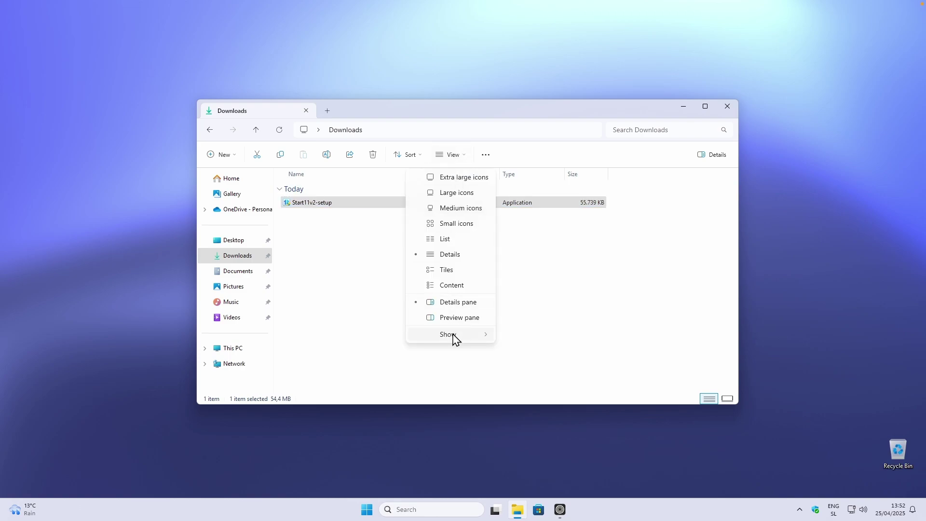
mouse_move(453, 336)
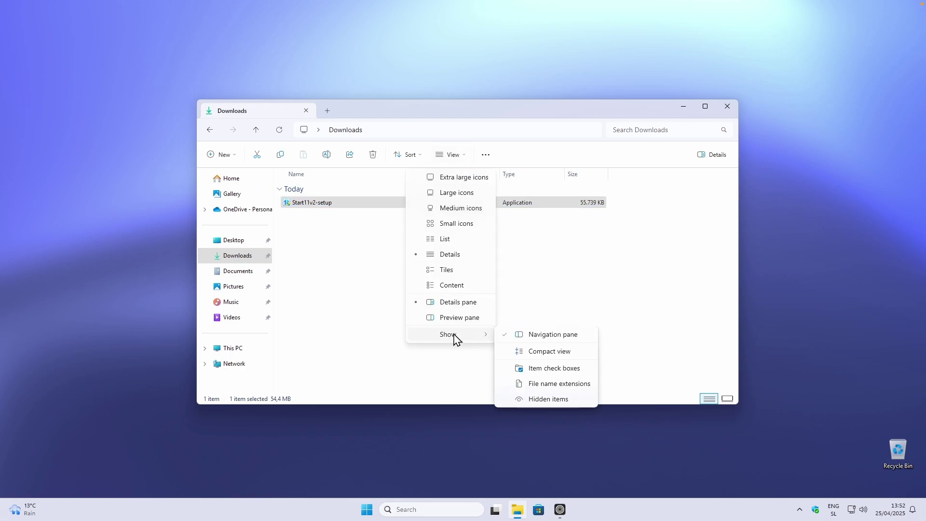
left_click(555, 386)
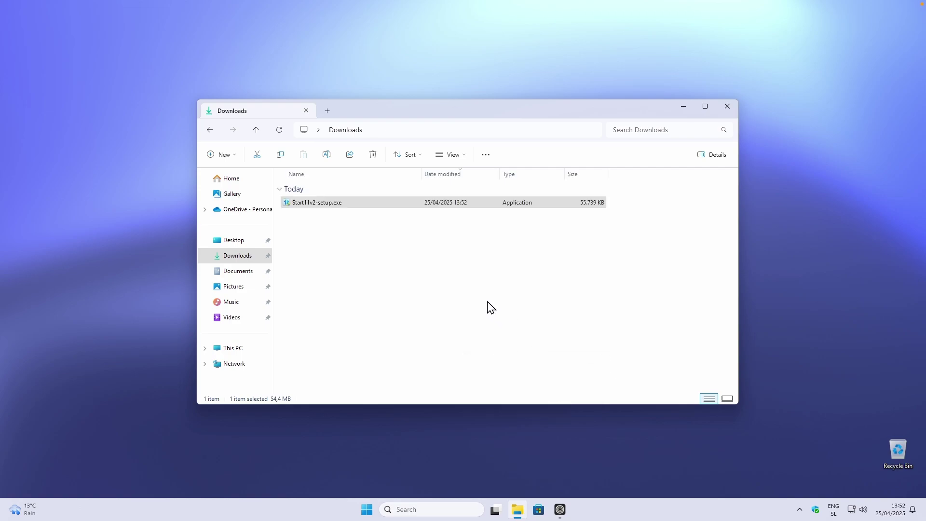
left_click(491, 308)
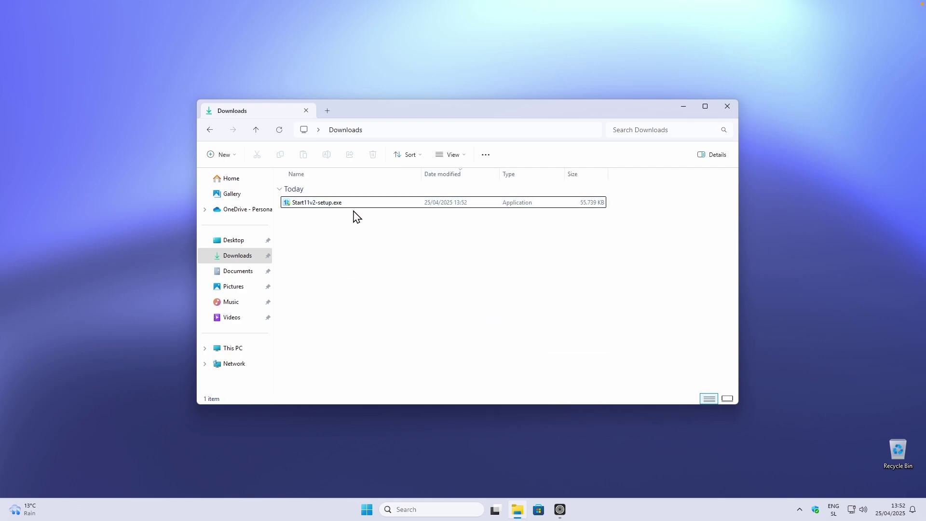
double_click(356, 205)
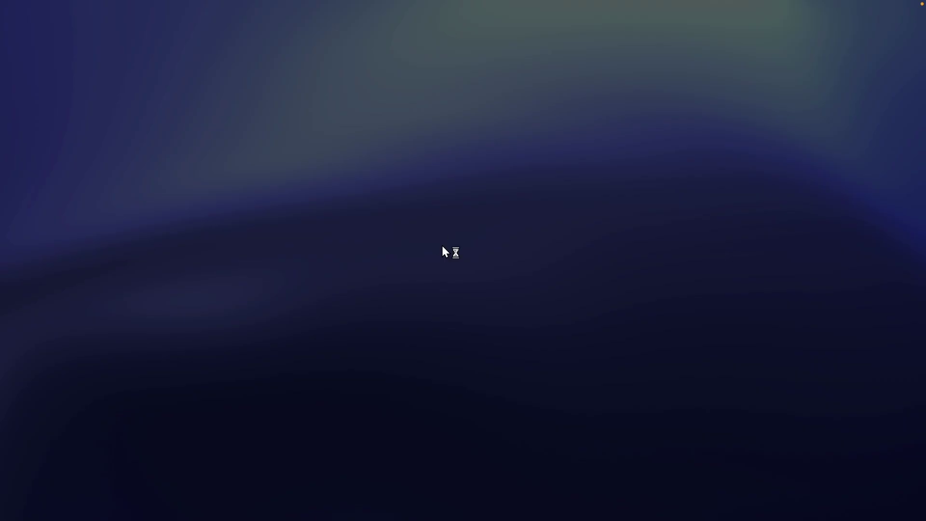
Accept the licence and install Start11 into the default Program Files folder.
left_click(442, 308)
left_click(540, 339)
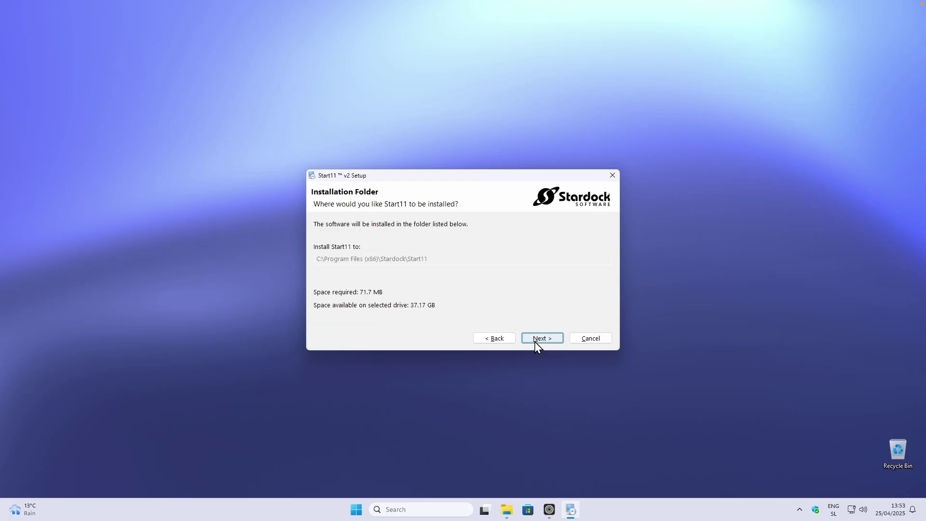
left_click(541, 339)
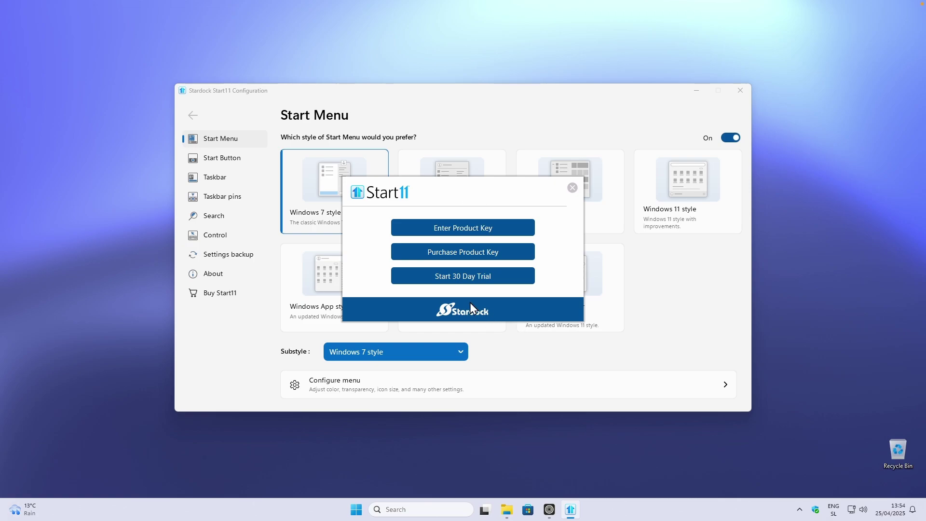
Activate the 30-day Start11 trial by pasting an email address and finishing.
left_click(461, 280)
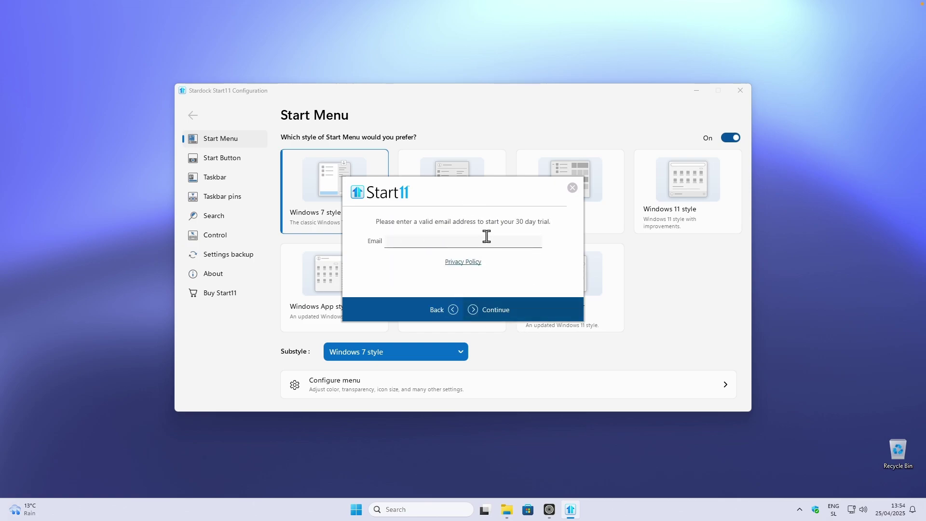
key("ctrl+v")
key("Return")
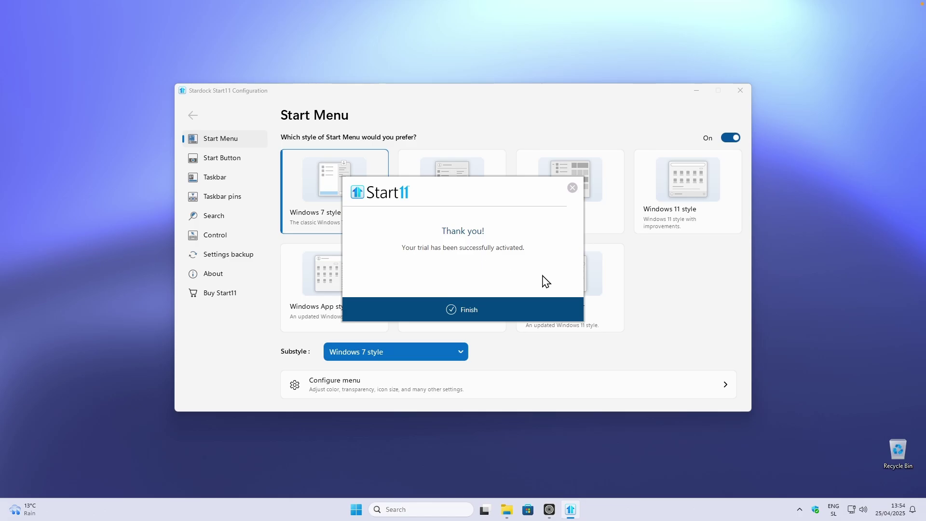
left_click(483, 313)
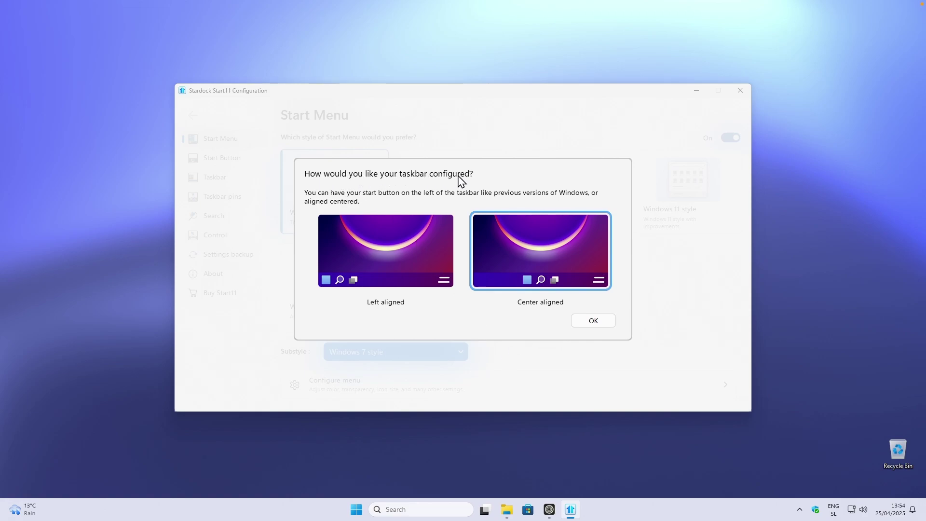
Keep the taskbar centre-aligned and preview the current Windows 7-style Start menu.
left_click(595, 321)
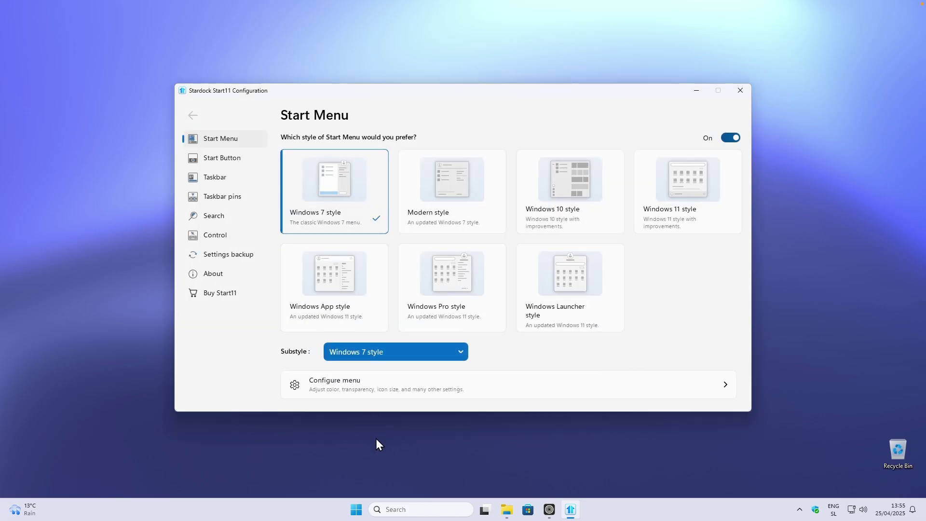
left_click(356, 509)
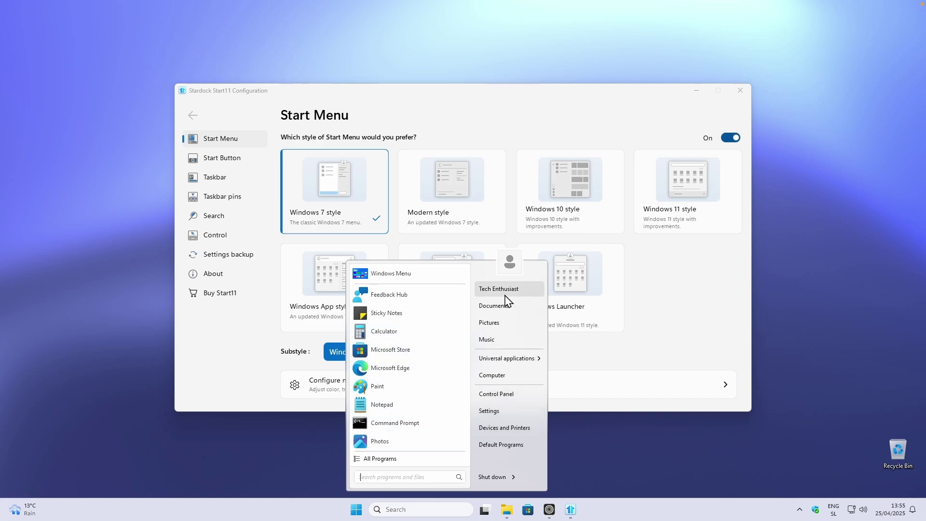
left_click(471, 202)
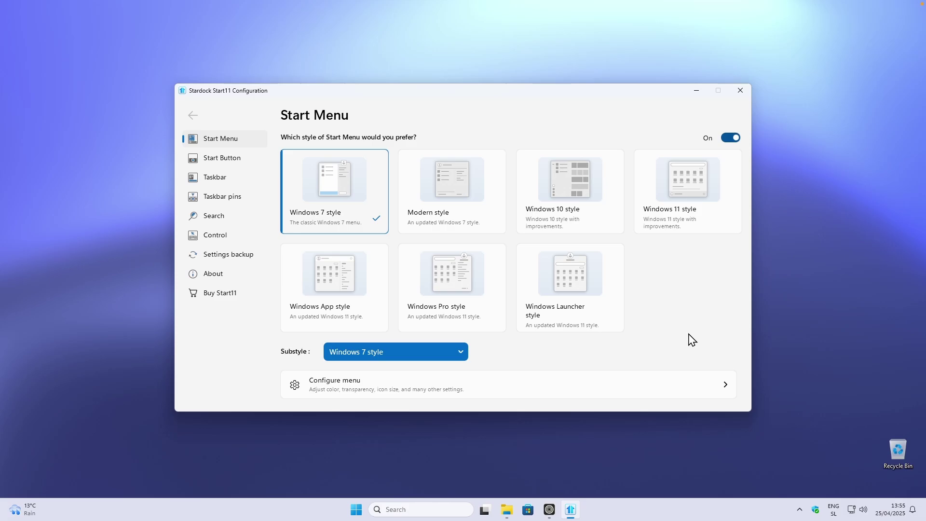
Switch to Windows Pro style, move the Windows Menu tile up, and preview the menus.
left_click(460, 289)
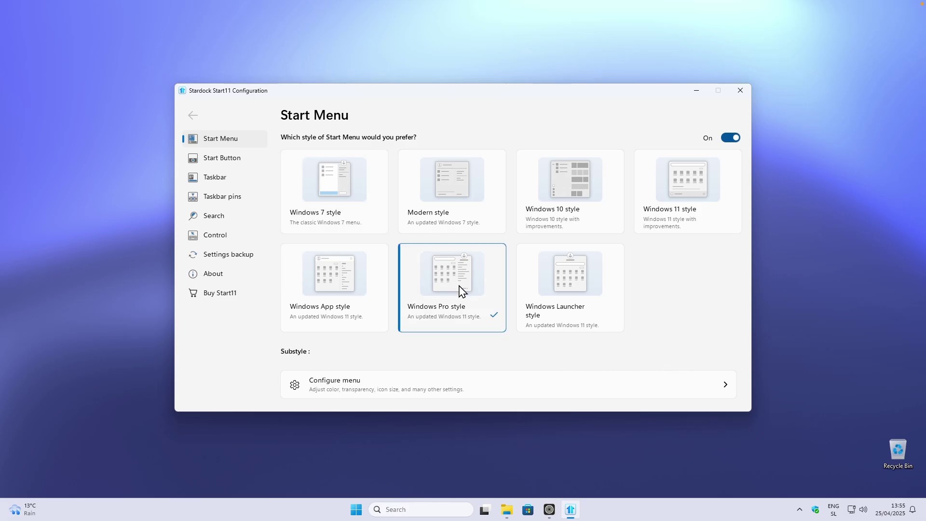
left_click(356, 510)
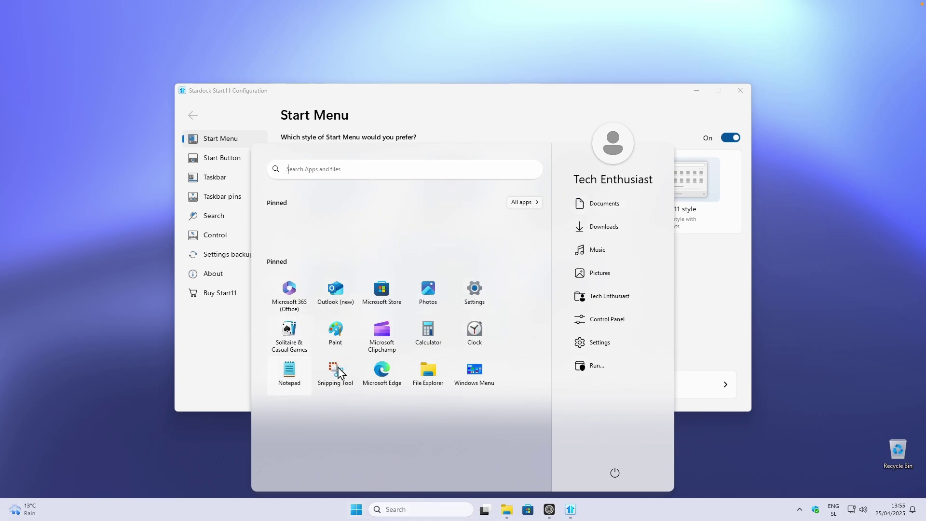
left_click_drag(484, 382, 442, 239)
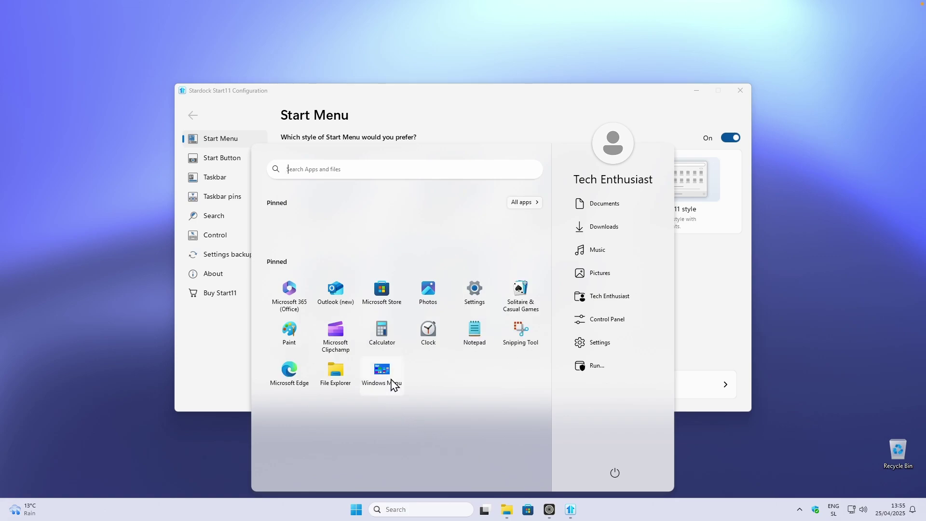
left_click(390, 381)
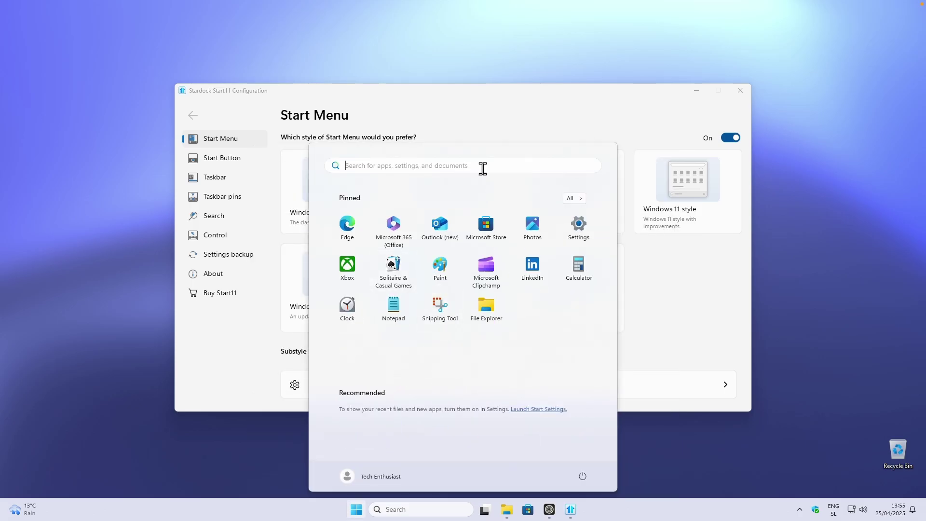
left_click(653, 241)
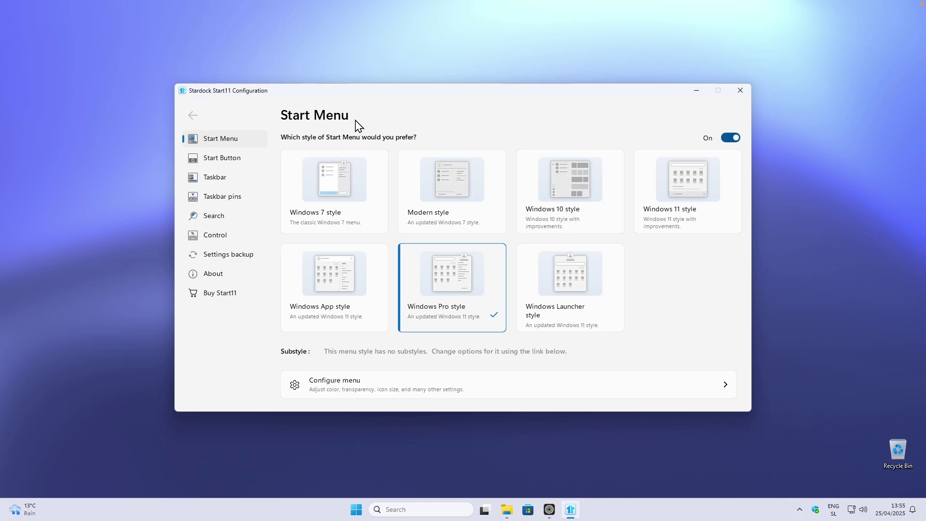
Turn on Let Start11 enhance the taskbar on the Taskbar page and confirm it.
left_click(224, 180)
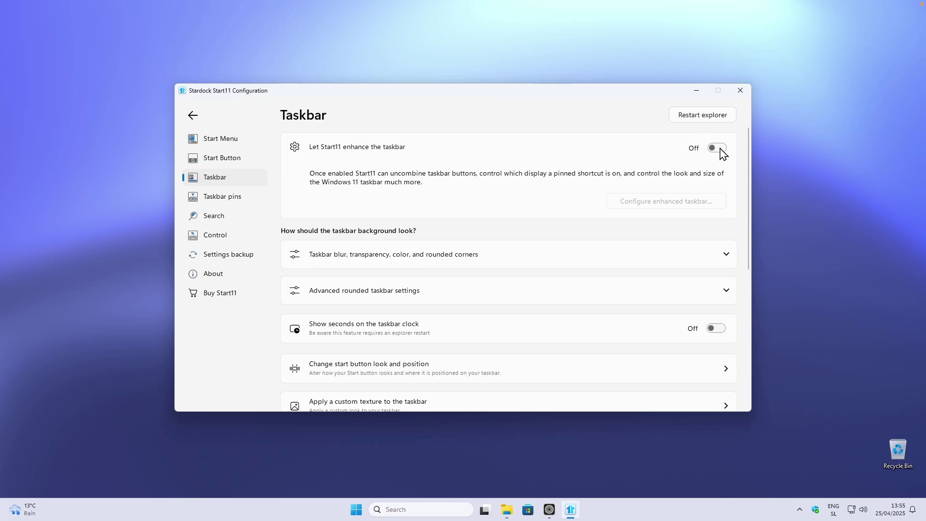
left_click(721, 149)
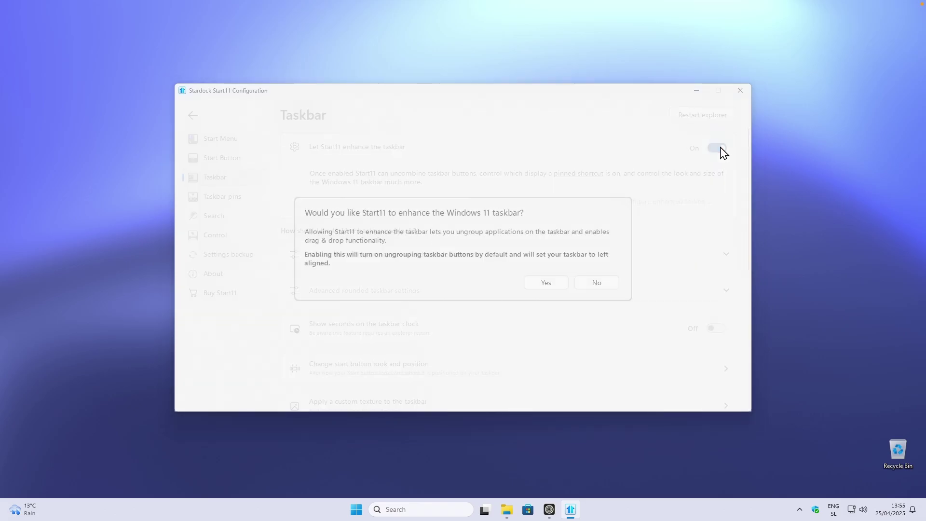
left_click(550, 286)
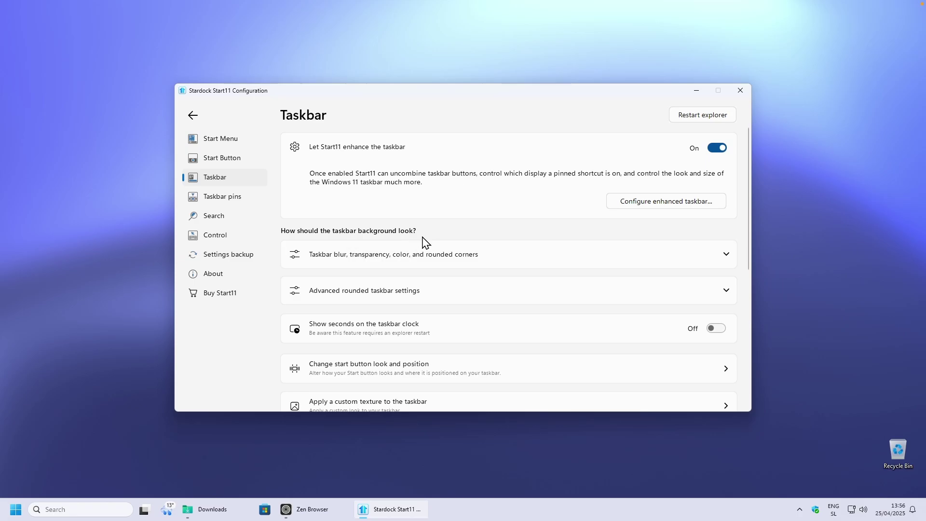
Turn on rounded taskbar corners and set the advanced rounding to Maximum rounded.
left_click(420, 263)
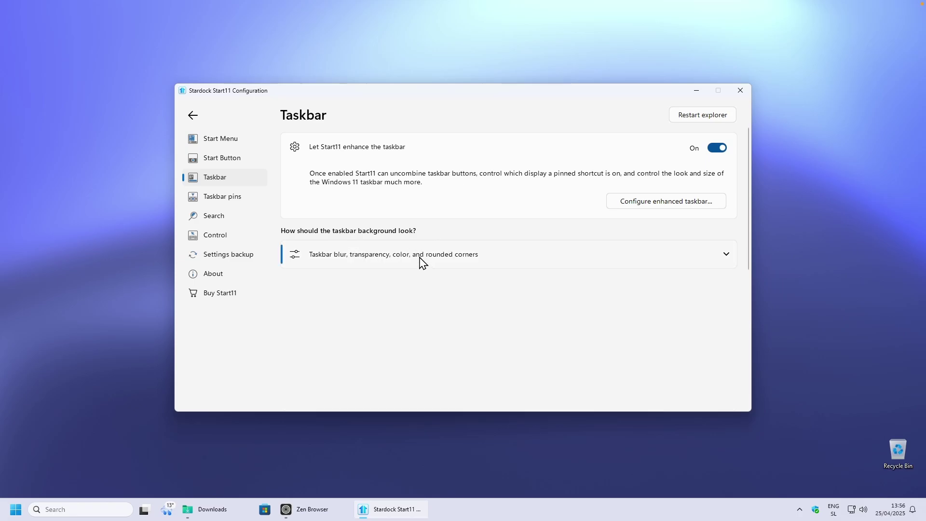
scroll(497, 248, "down", 1)
scroll(499, 241, "up", 1)
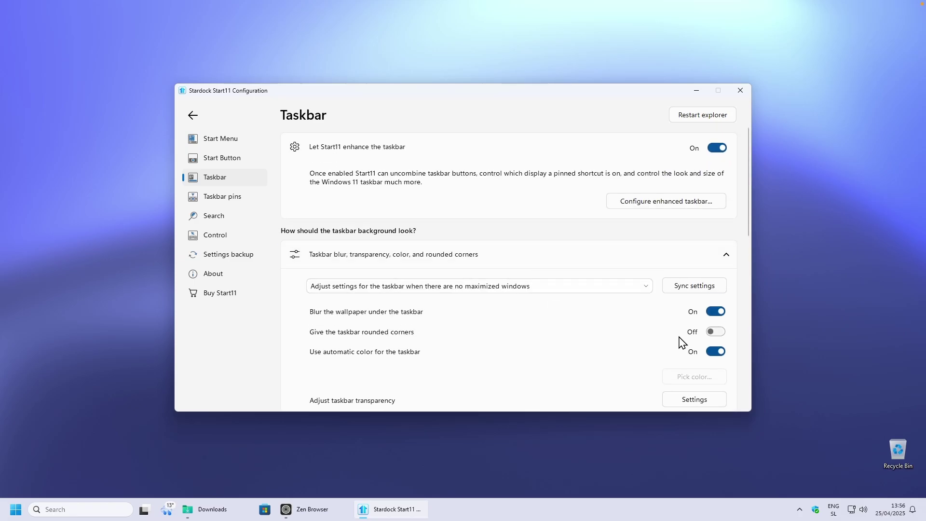
left_click(714, 332)
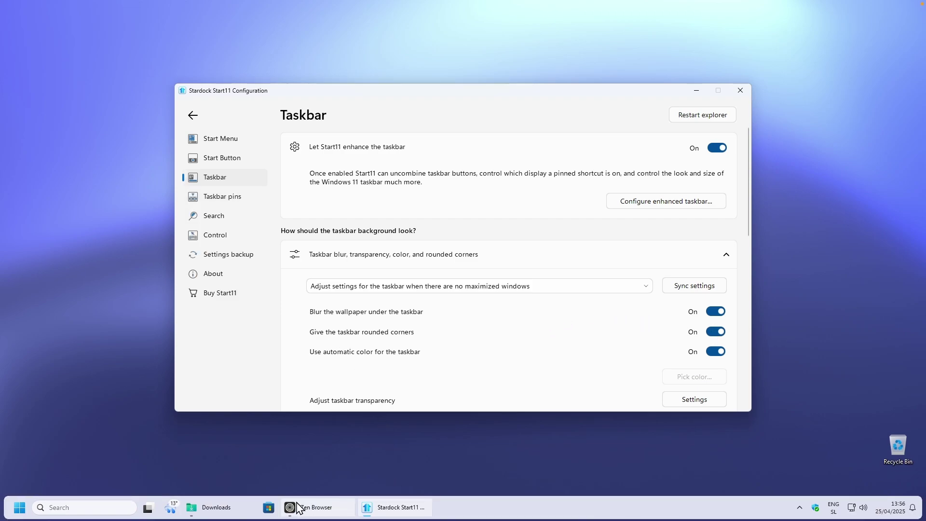
mouse_move(321, 506)
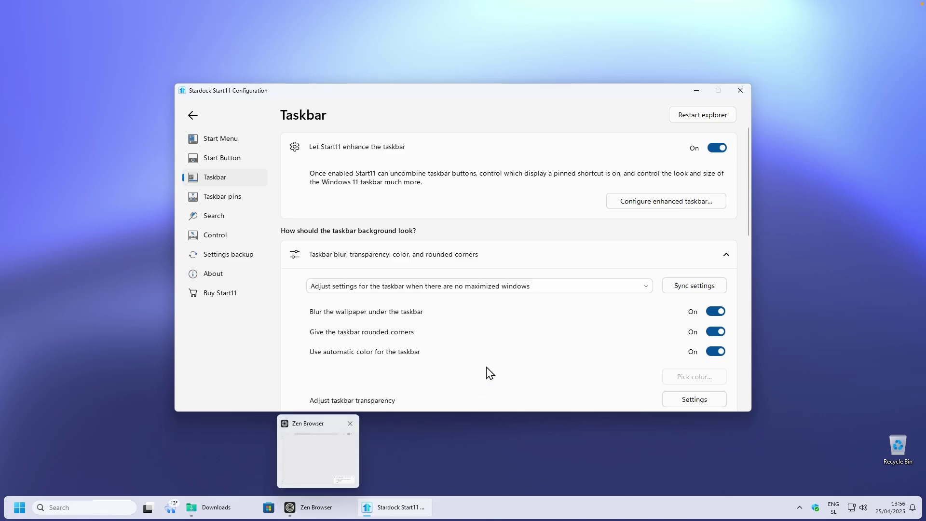
scroll(473, 333, "down", 5)
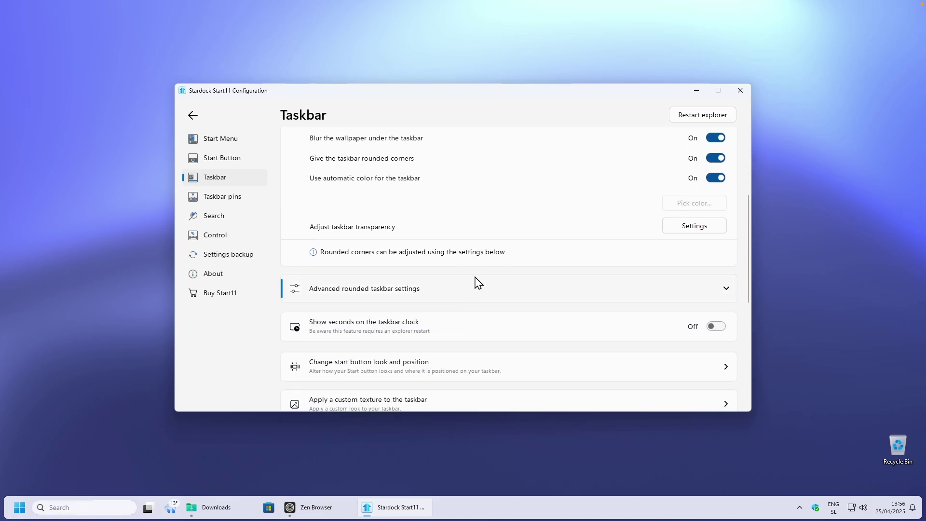
left_click(323, 290)
scroll(396, 270, "down", 5)
scroll(425, 261, "up", 4)
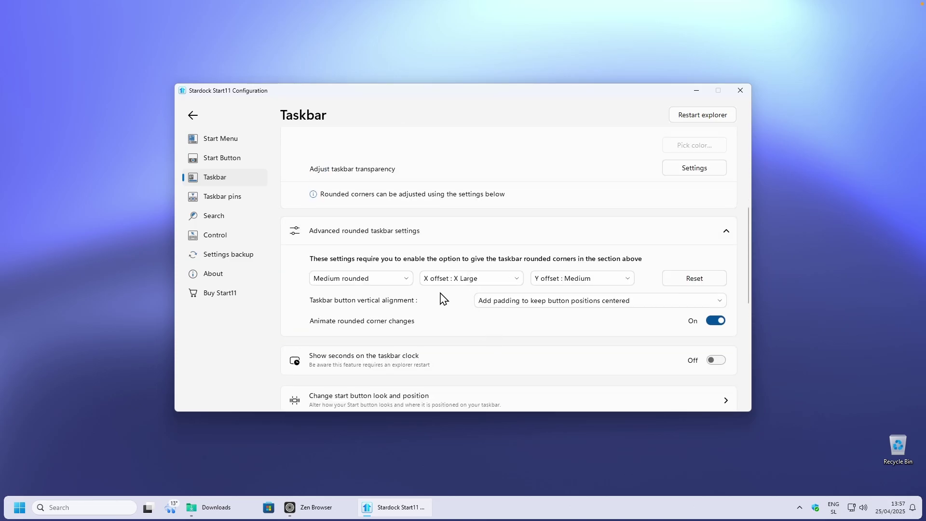
left_click(382, 276)
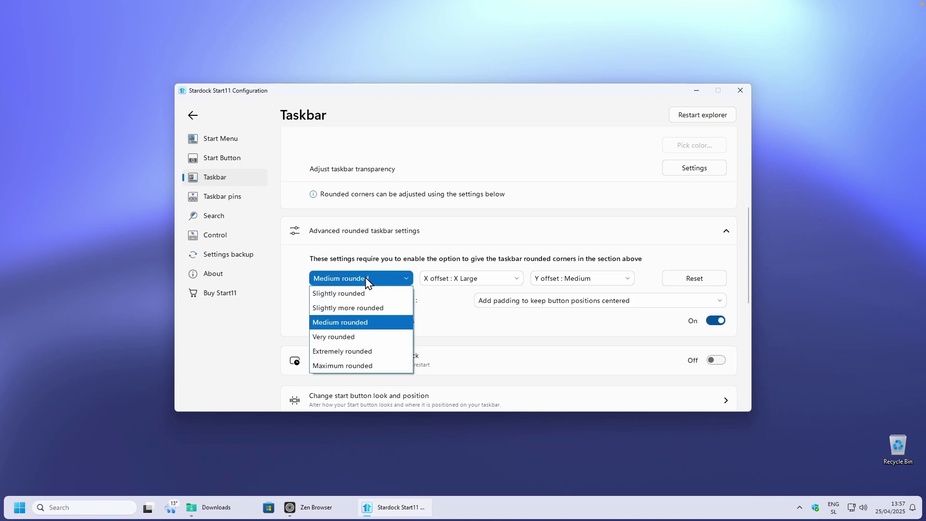
left_click(356, 369)
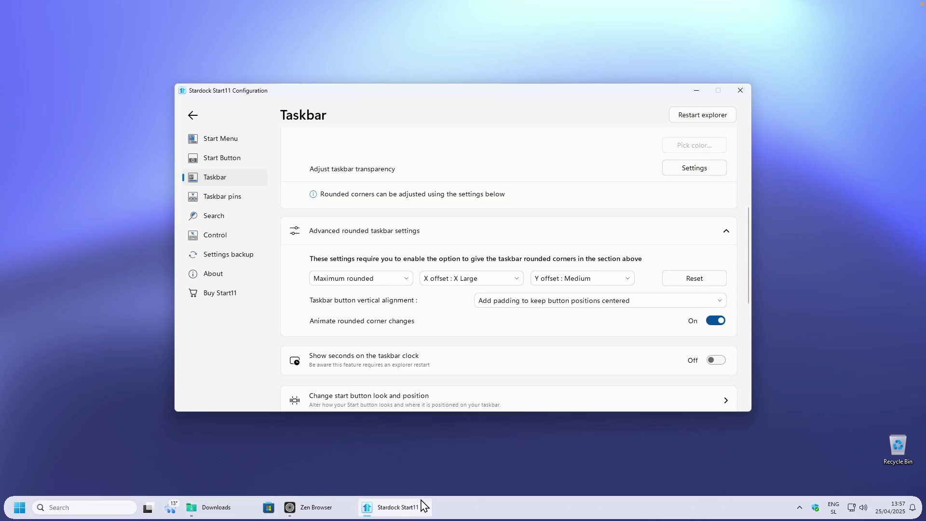
Try Large taskbar size with an Explorer restart, then revert to Medium and restart.
scroll(451, 225, "down", 3)
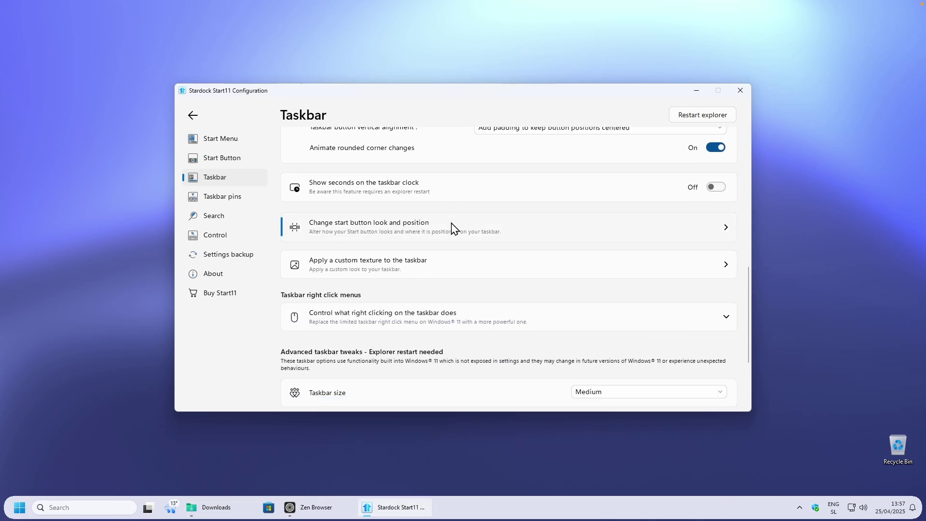
scroll(452, 227, "down", 3)
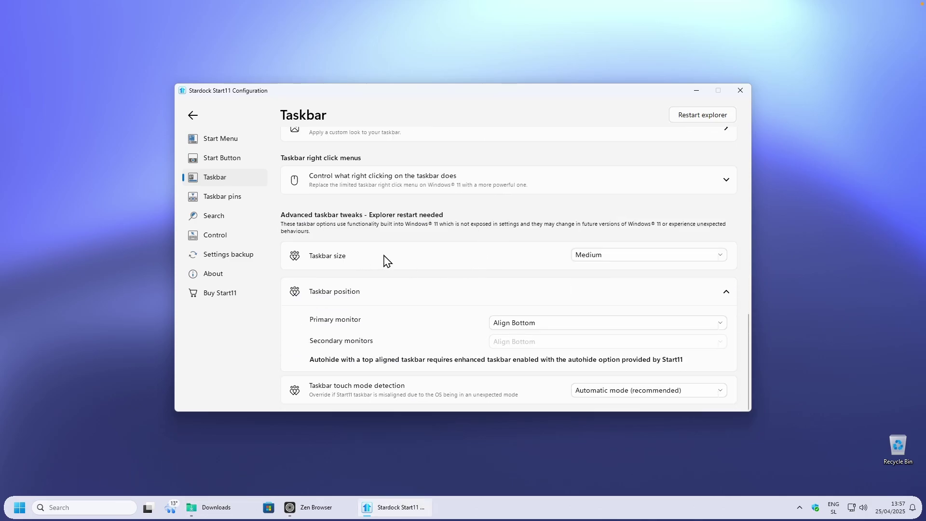
left_click(603, 255)
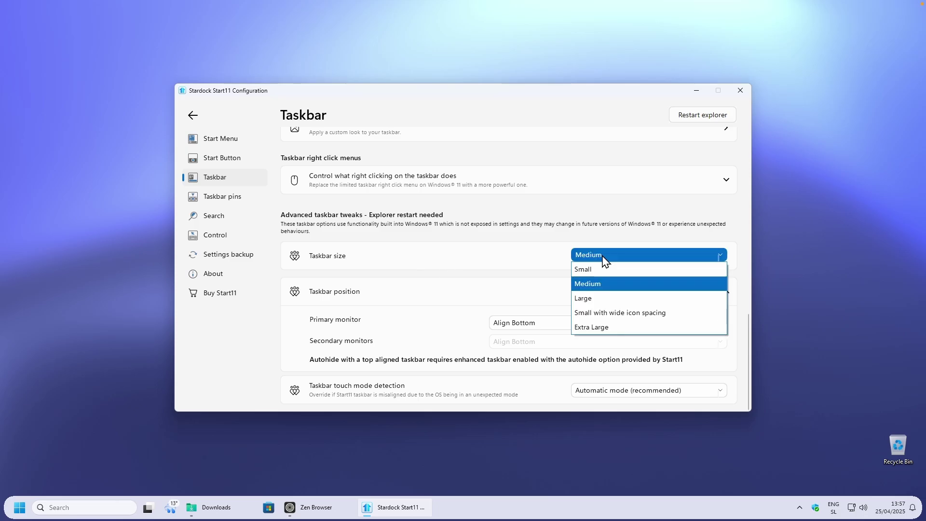
left_click(609, 298)
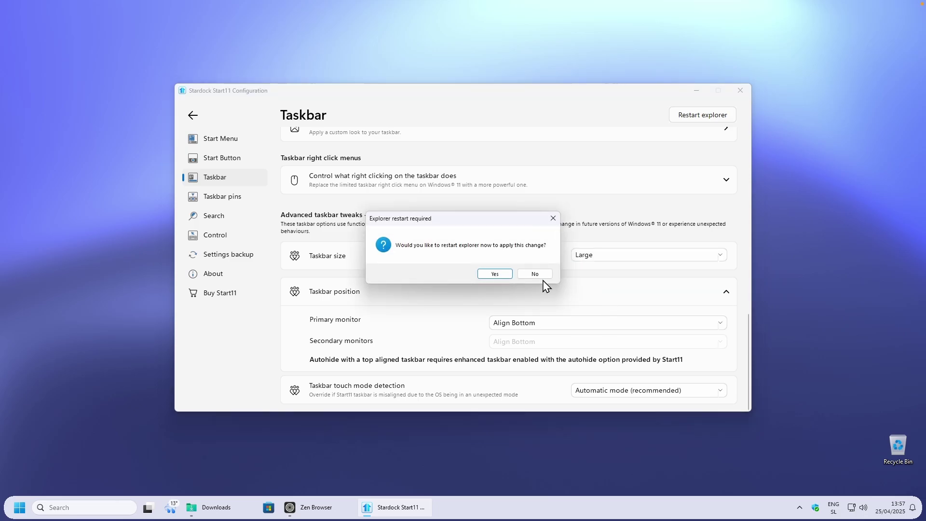
left_click(499, 274)
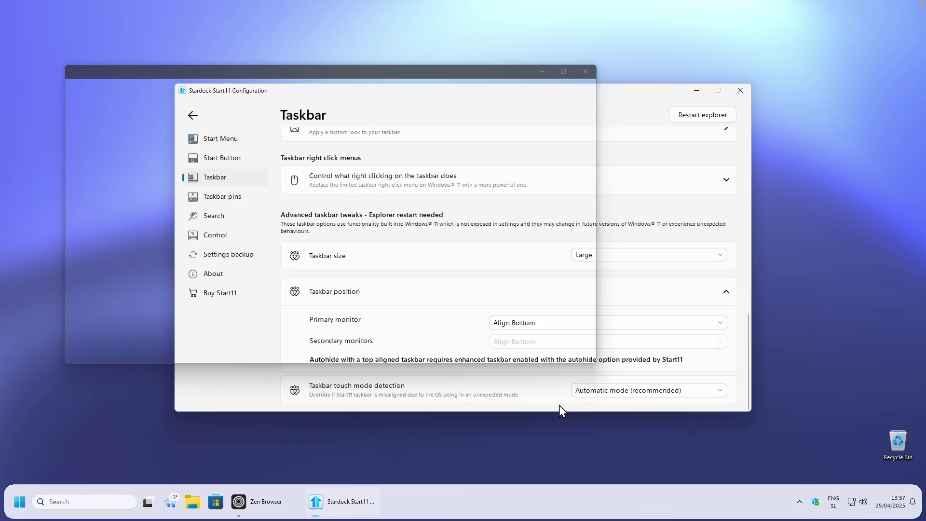
left_click(653, 255)
left_click(654, 255)
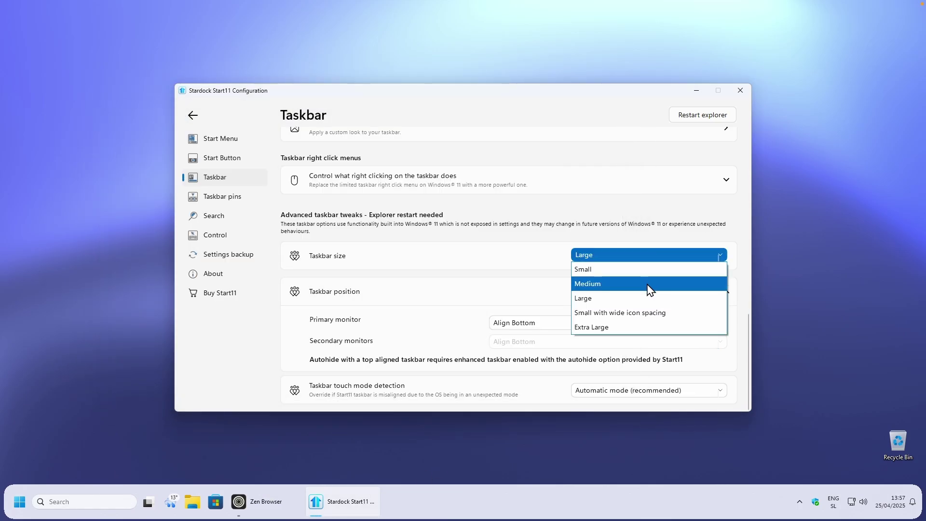
left_click(649, 287)
left_click(491, 274)
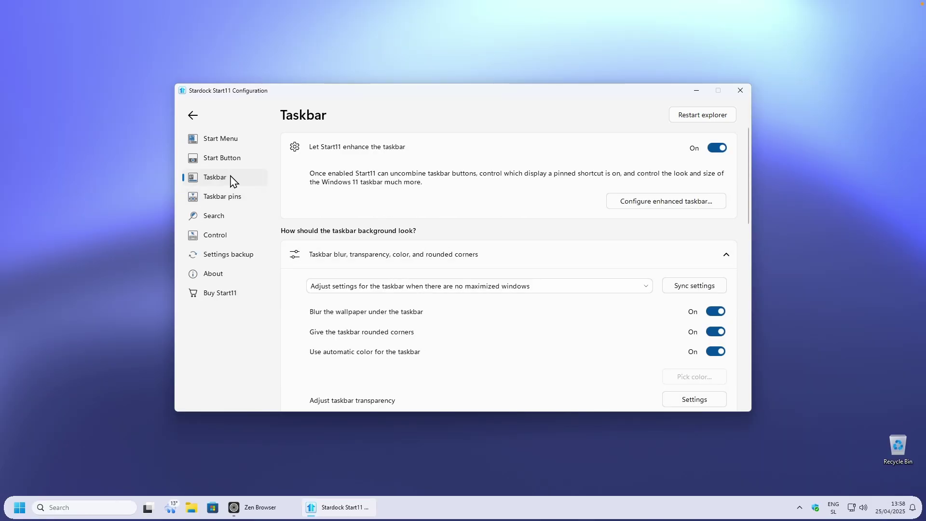
On the Start Button page, try the taskbar alignment options and settle on Center aligned.
left_click(224, 161)
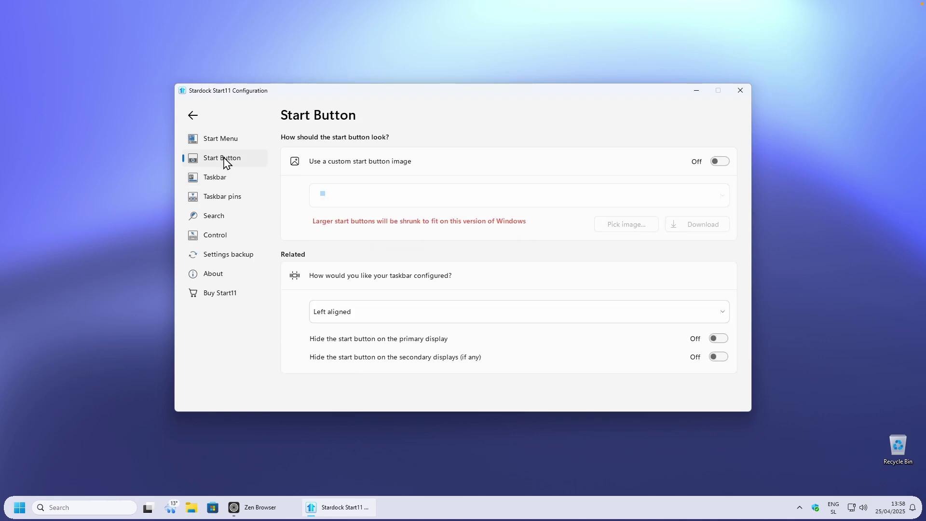
left_click(359, 318)
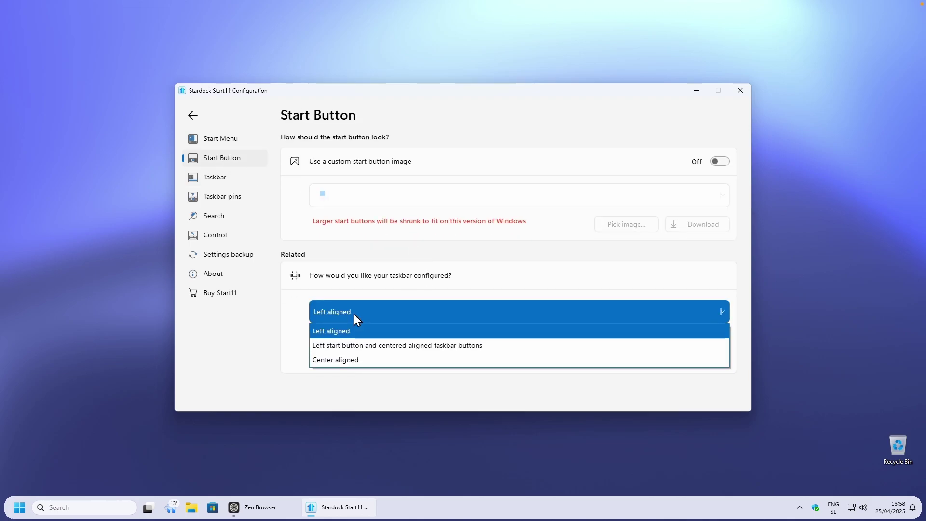
left_click(390, 363)
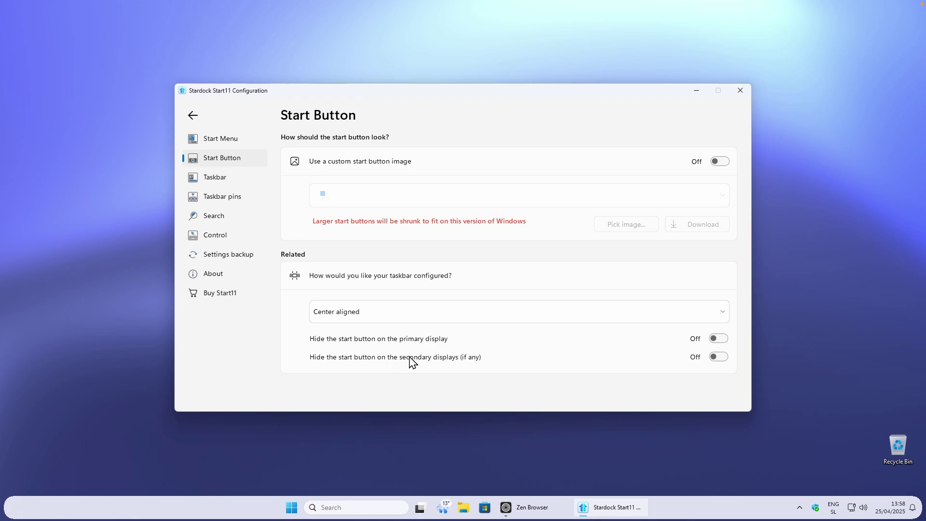
left_click(419, 321)
left_click(379, 350)
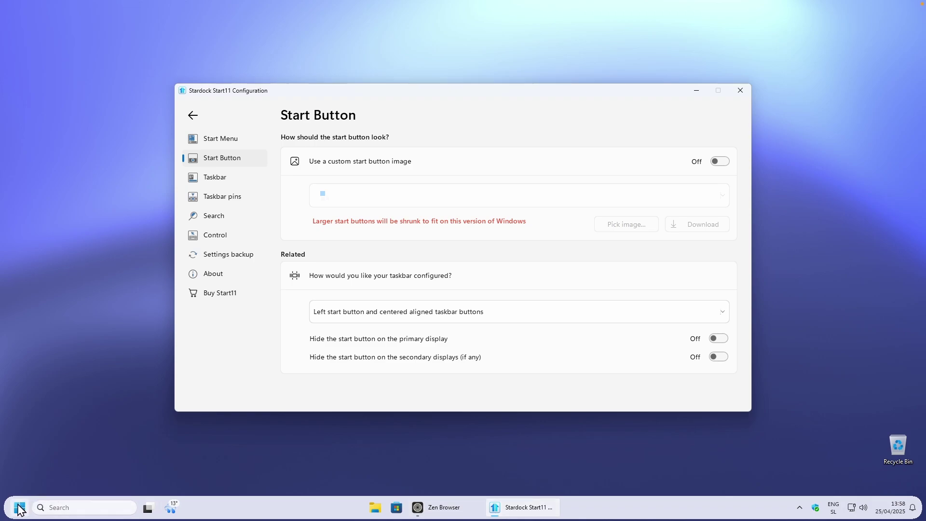
left_click(387, 320)
left_click(384, 360)
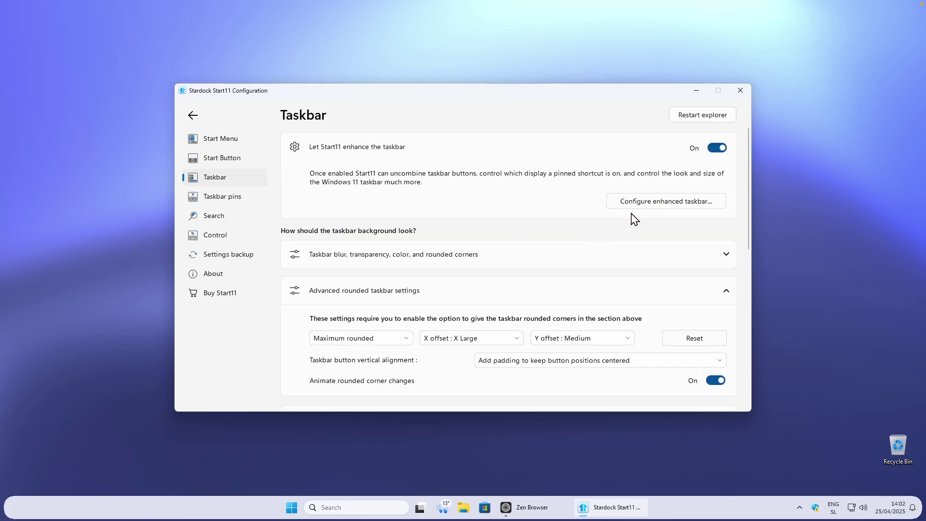
Set primary-display taskbar button combining to Always combine in the enhanced taskbar settings.
left_click(667, 207)
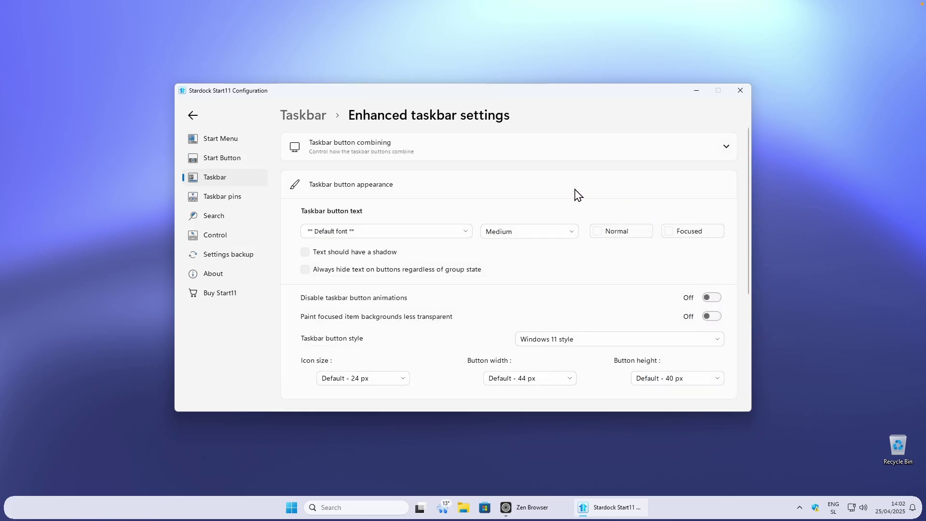
left_click(377, 151)
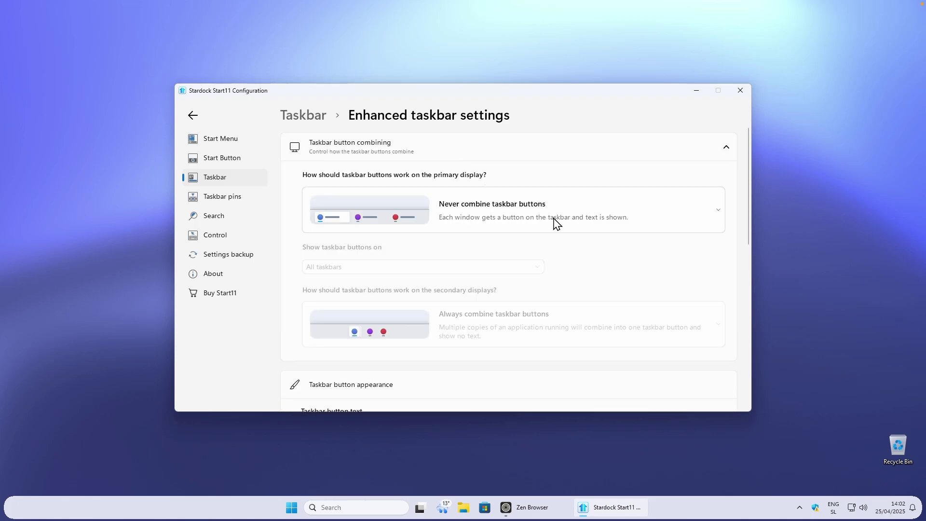
left_click(685, 222)
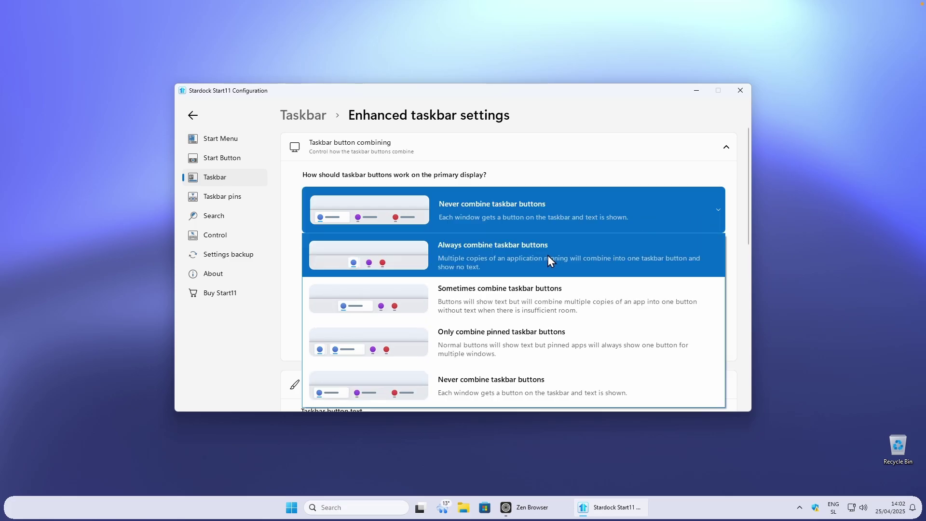
left_click(487, 256)
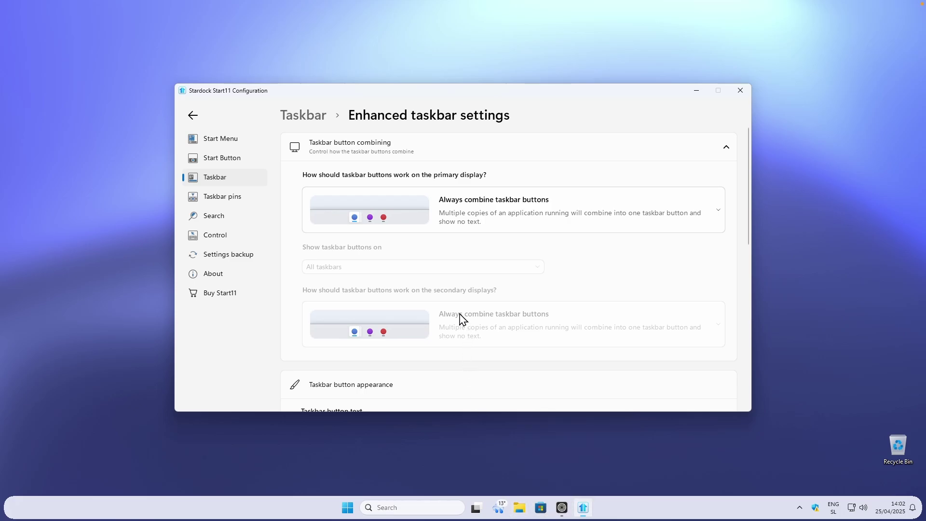
left_click(463, 216)
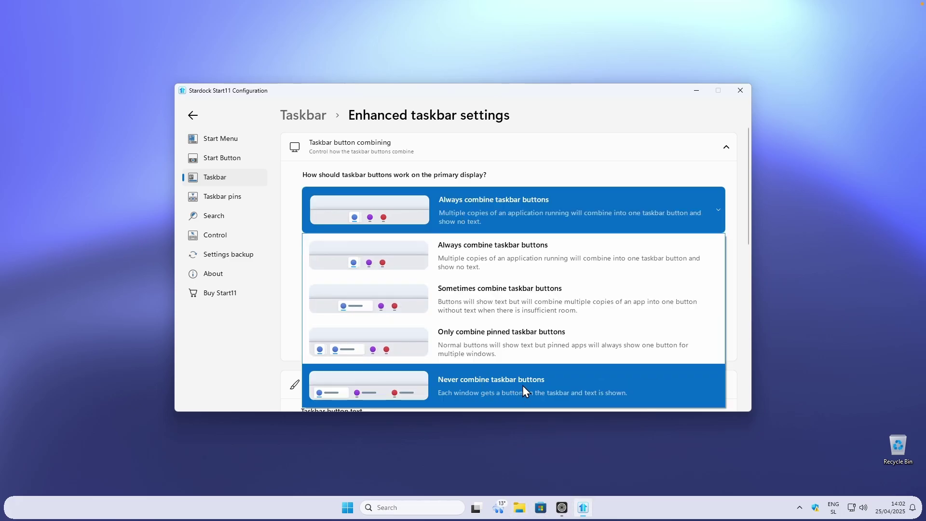
left_click(510, 211)
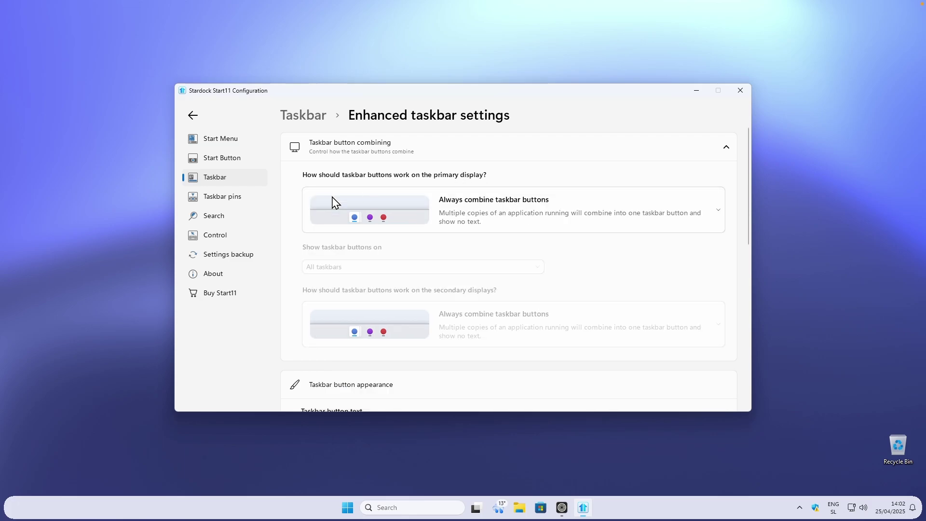
left_click(234, 182)
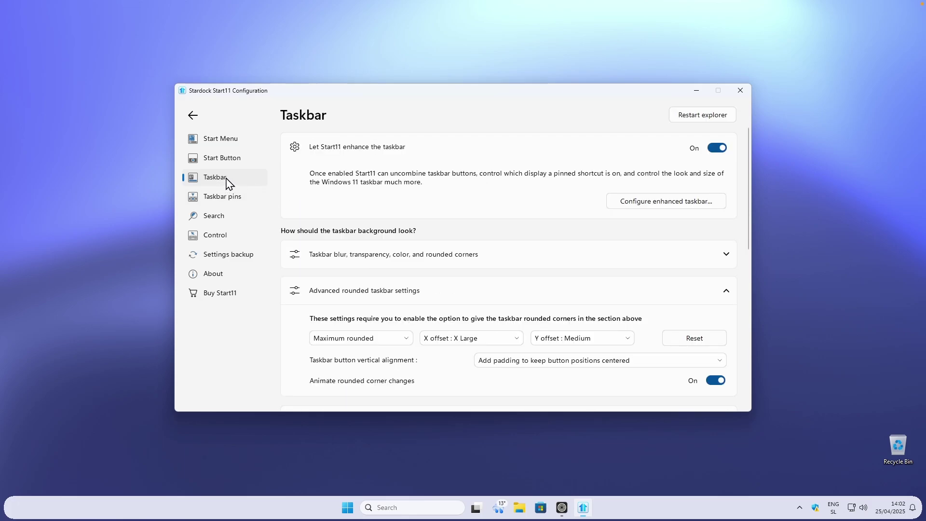
Lower the Start11 taskbar opacity slider from 80% to 78% solid.
left_click(462, 264)
scroll(506, 269, "down", 3)
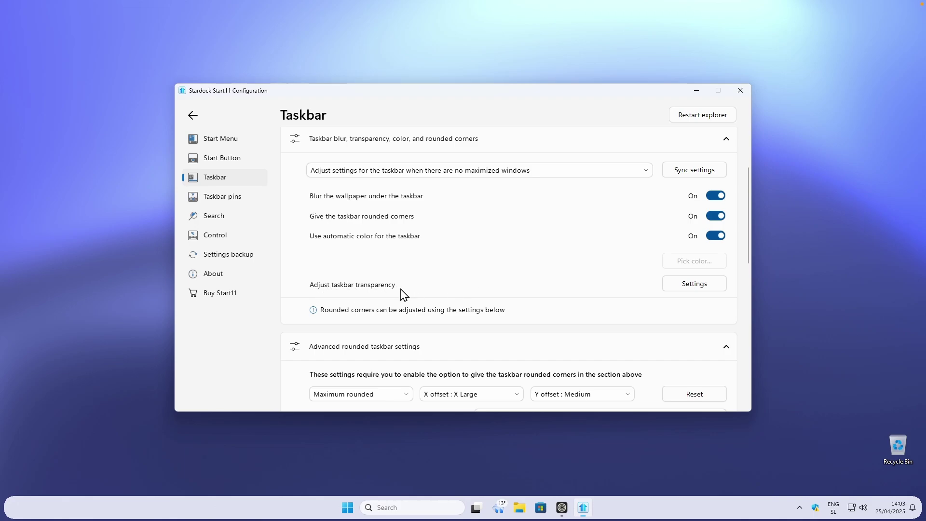
left_click(689, 284)
left_click_drag(696, 313, 684, 314)
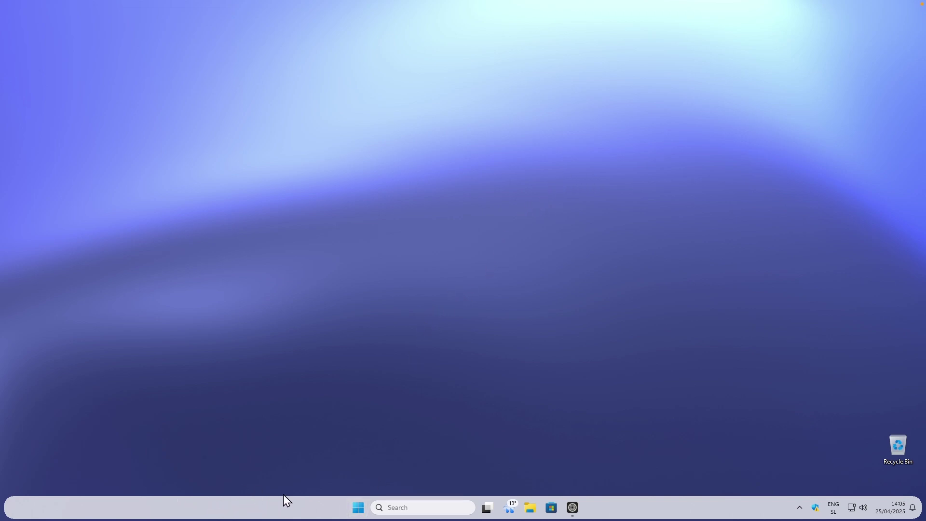
Launch File Explorer from the Start11 menu, maximize and restore it, then minimize it.
left_click(358, 506)
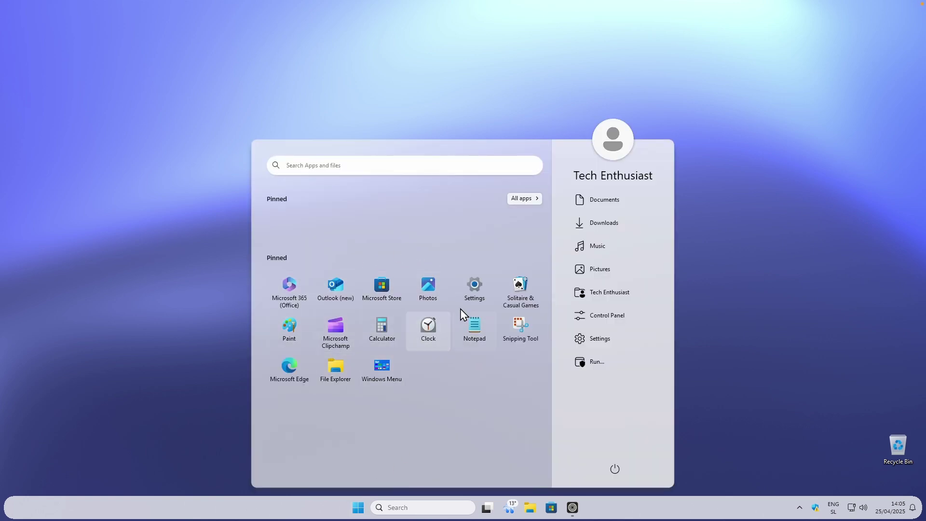
left_click(338, 368)
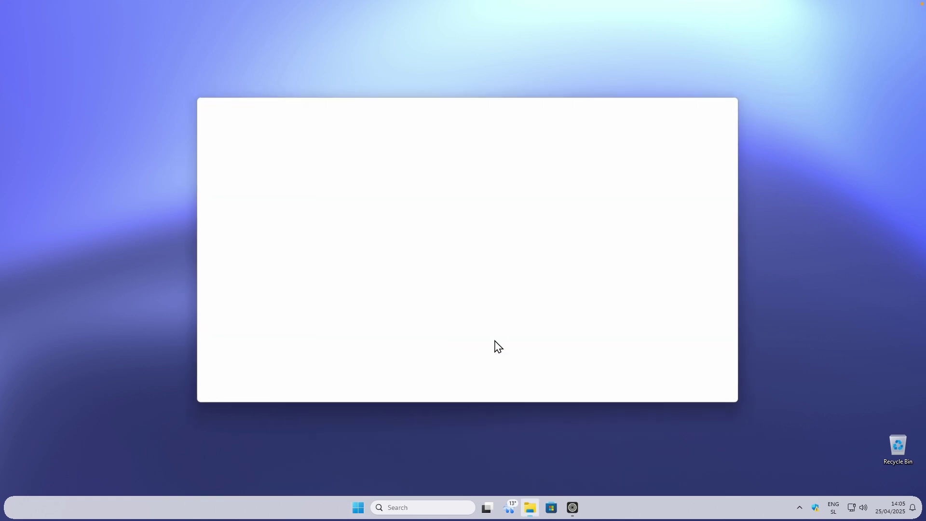
left_click(705, 105)
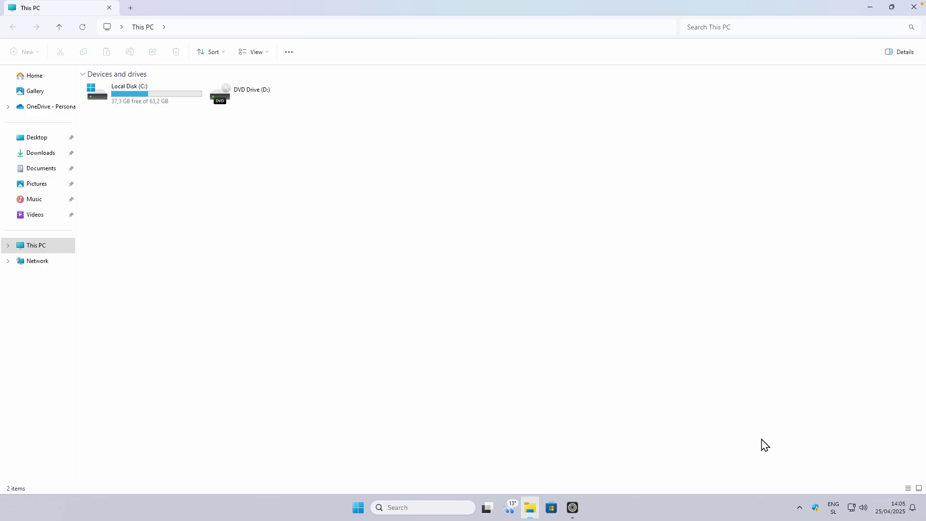
left_click(891, 8)
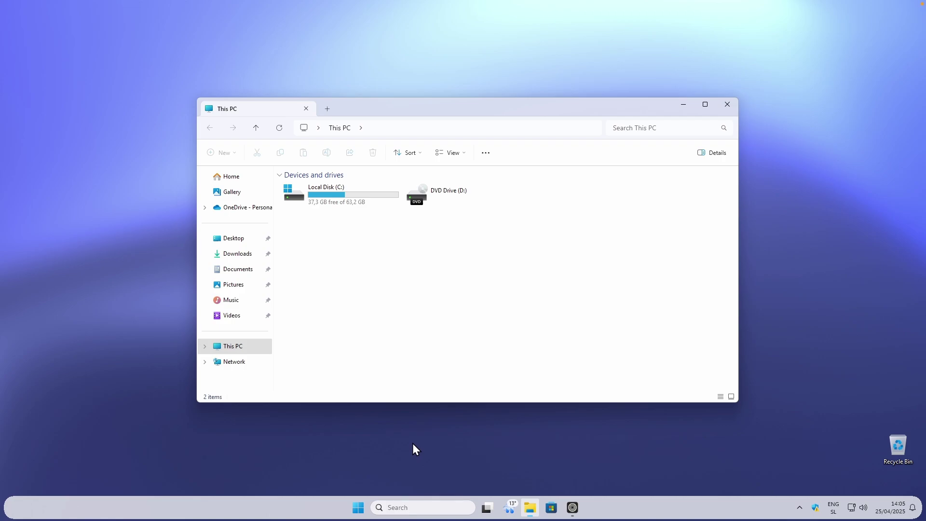
left_click(684, 108)
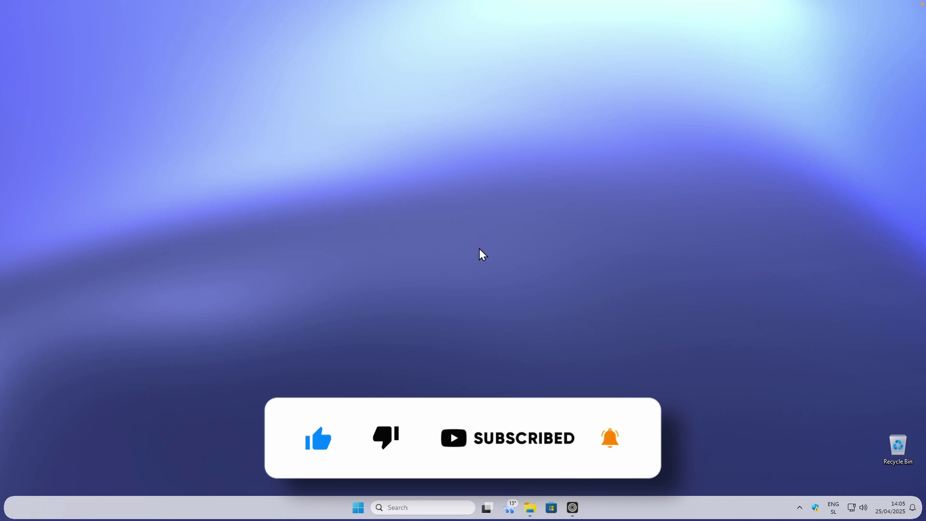
Flip to the third wallpaper preview in the Reddit post, then follow the OP's Google Drive link.
left_click(574, 507)
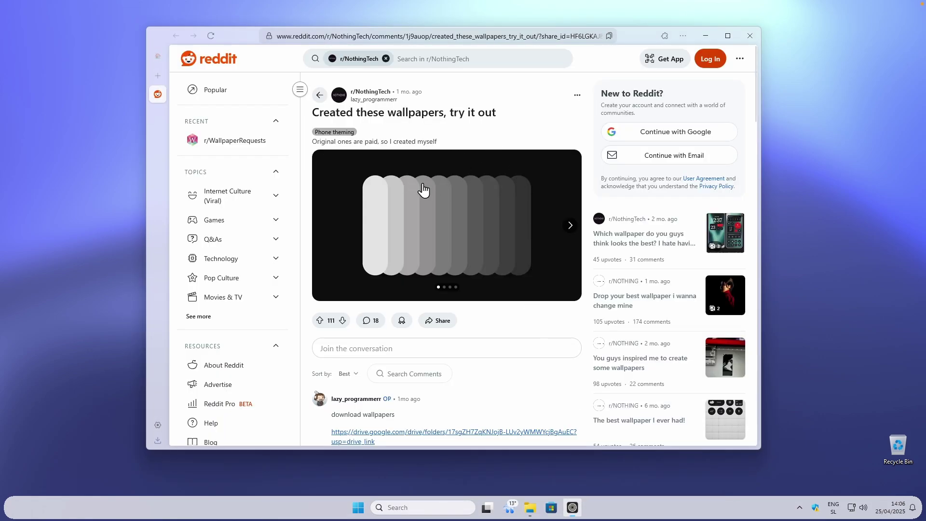
left_click(570, 225)
left_click(570, 226)
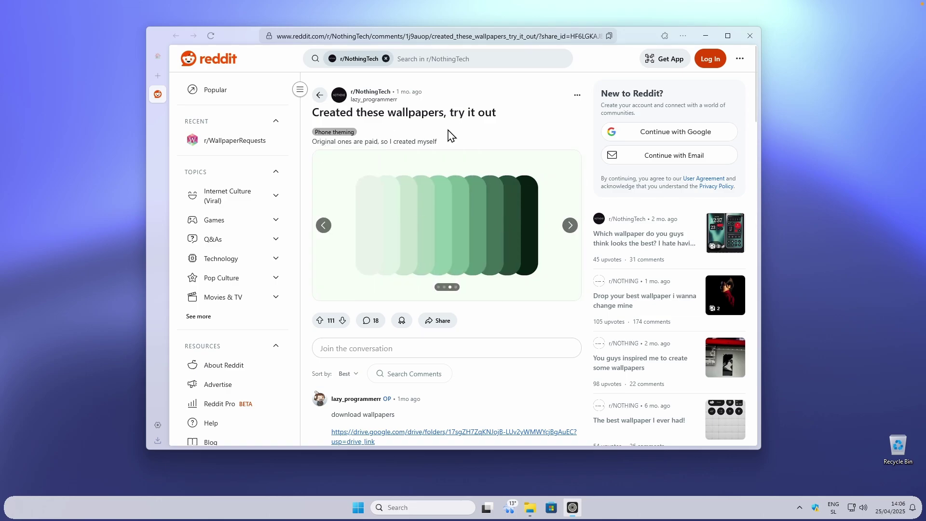
scroll(539, 188, "down", 4)
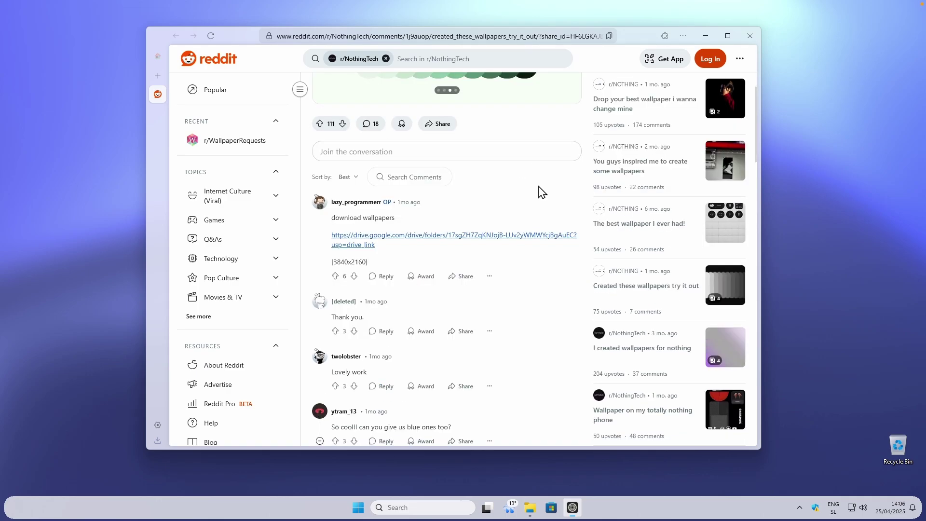
left_click(414, 243)
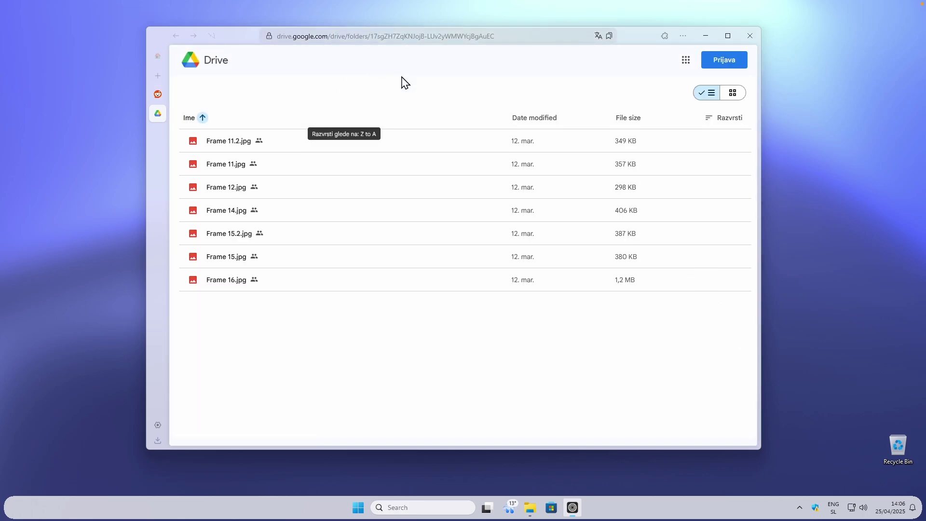
Download Frame 15.jpg from the Drive wallpapers folder and minimize the browser.
left_click_drag(745, 391, 404, 348)
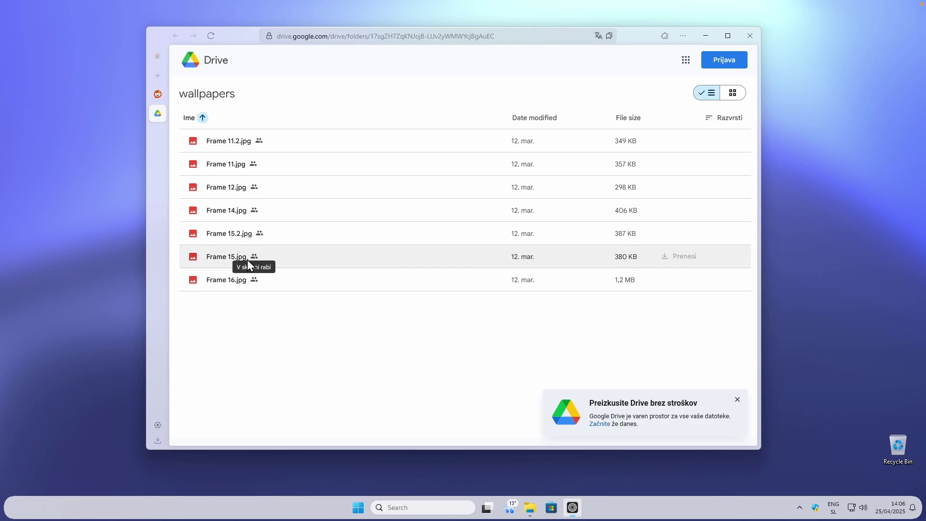
left_click(274, 263)
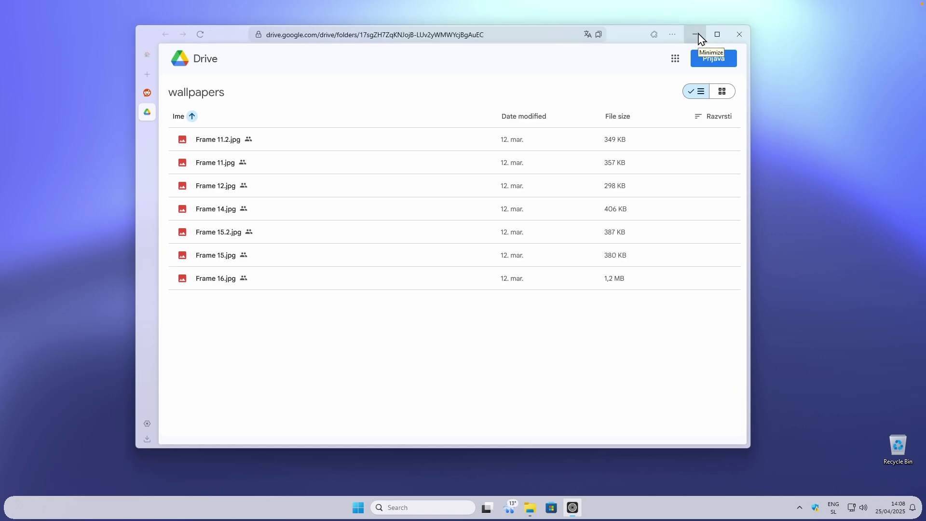
left_click(697, 35)
Set Frame 15.jpg from the Downloads folder as the desktop background.
left_click(531, 508)
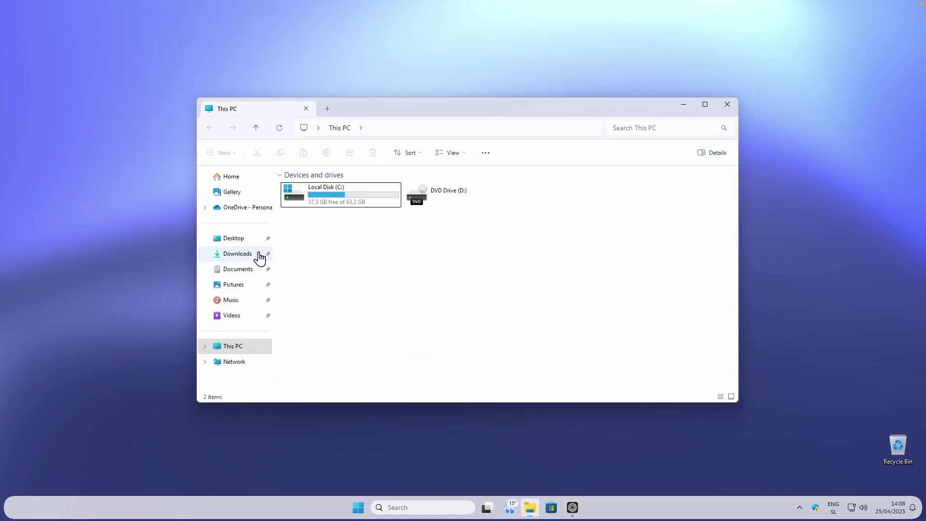
left_click(259, 258)
left_click(340, 203)
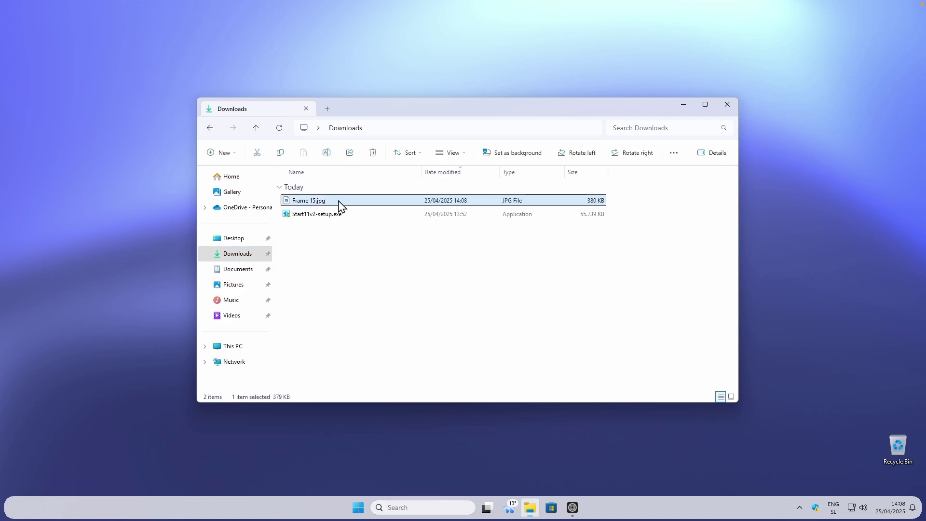
right_click(339, 201)
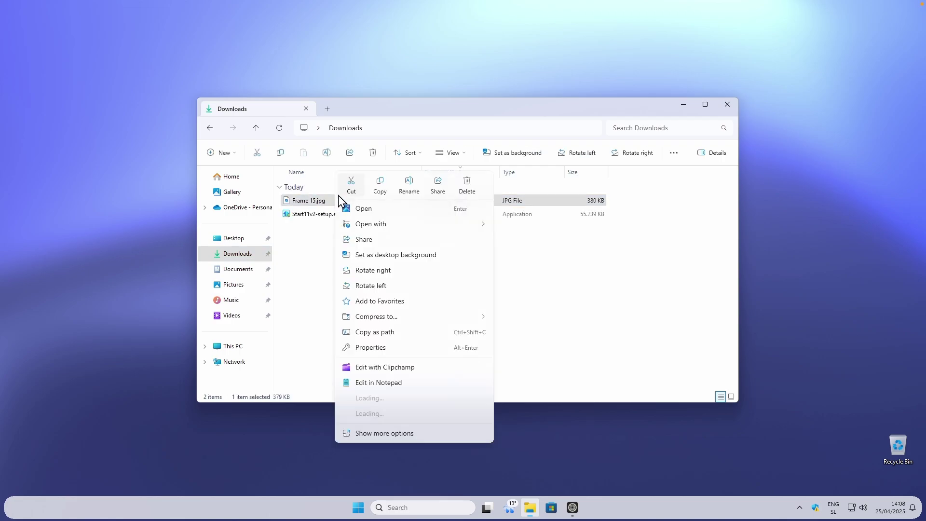
left_click(401, 256)
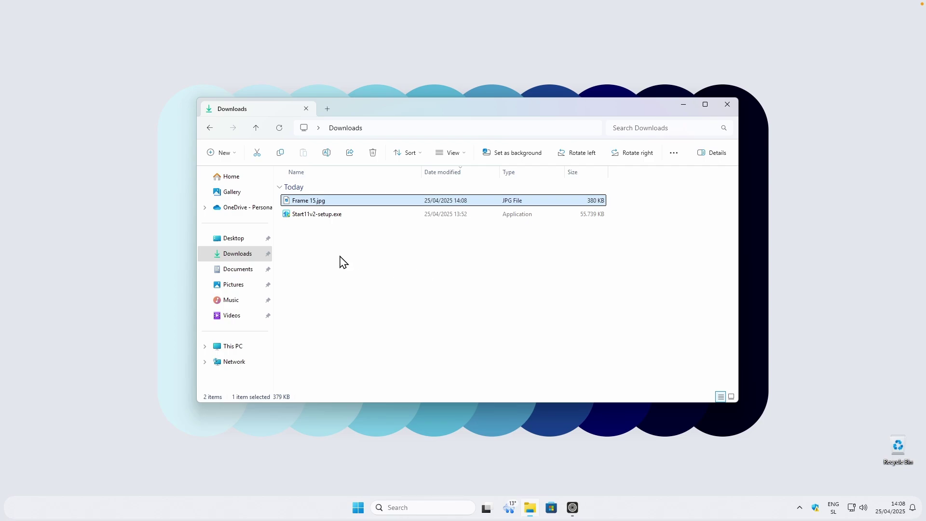
Open Frame 15.jpg in Photos, set it as the lock screen, and close Photos.
double_click(351, 205)
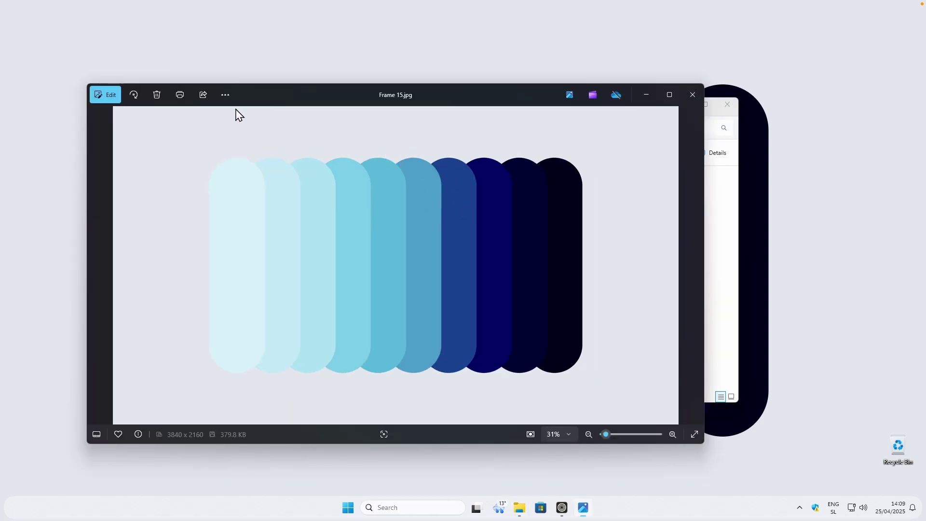
left_click(226, 95)
mouse_move(208, 148)
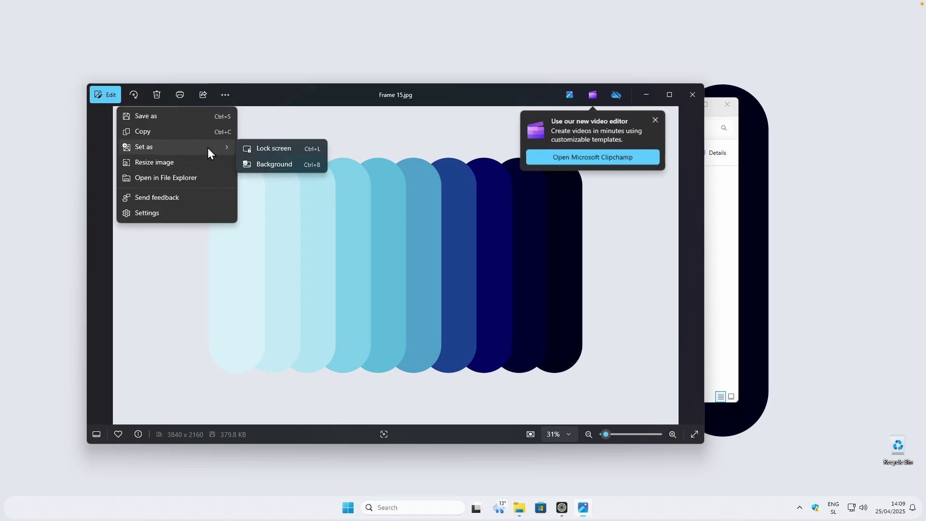
left_click(286, 150)
left_click(692, 95)
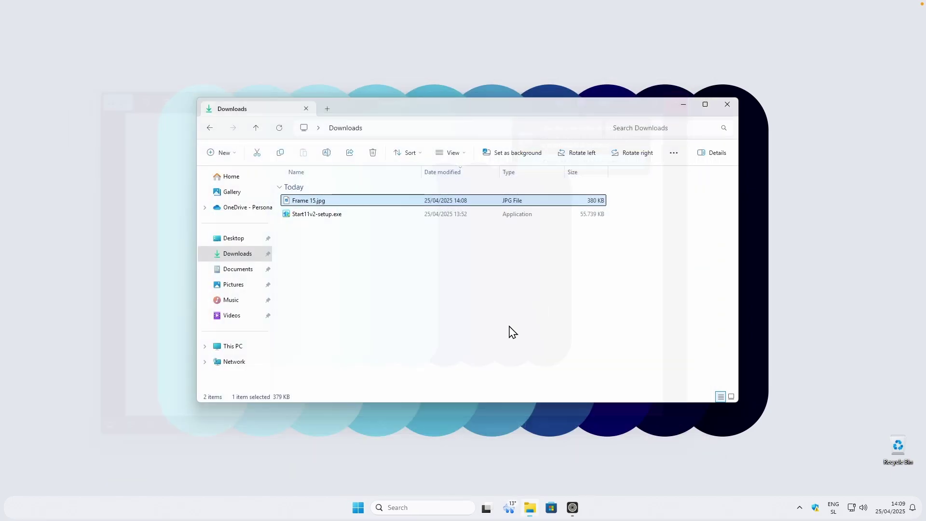
left_click(358, 507)
left_click(626, 472)
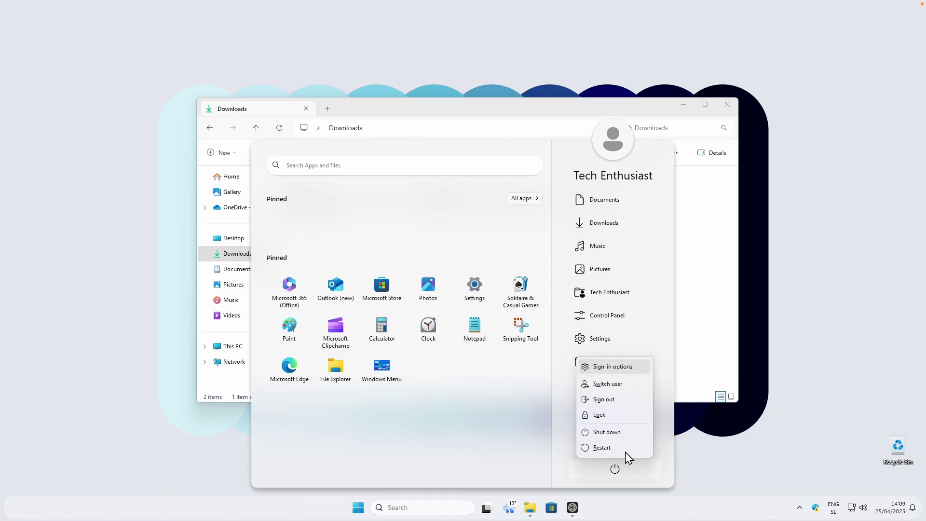
left_click(618, 416)
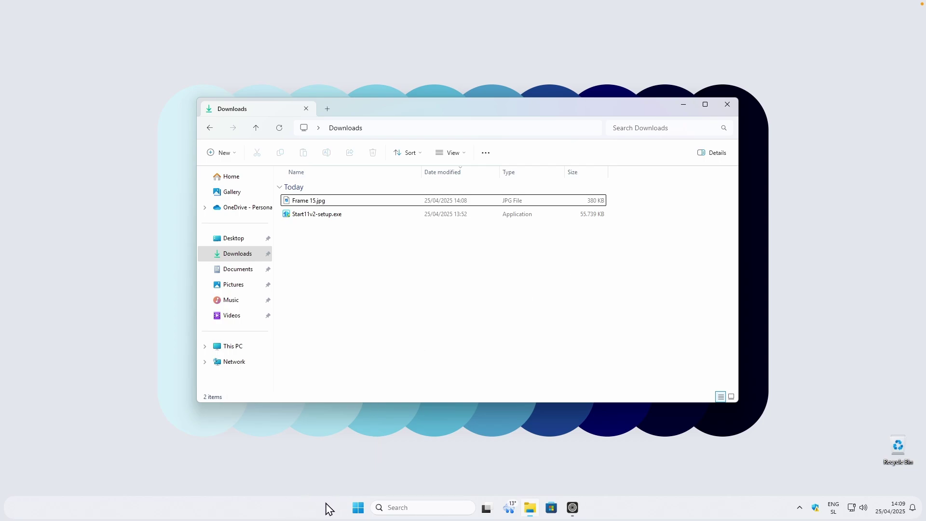
Close the Downloads window and bring up the Start11 Start menu.
left_click(732, 108)
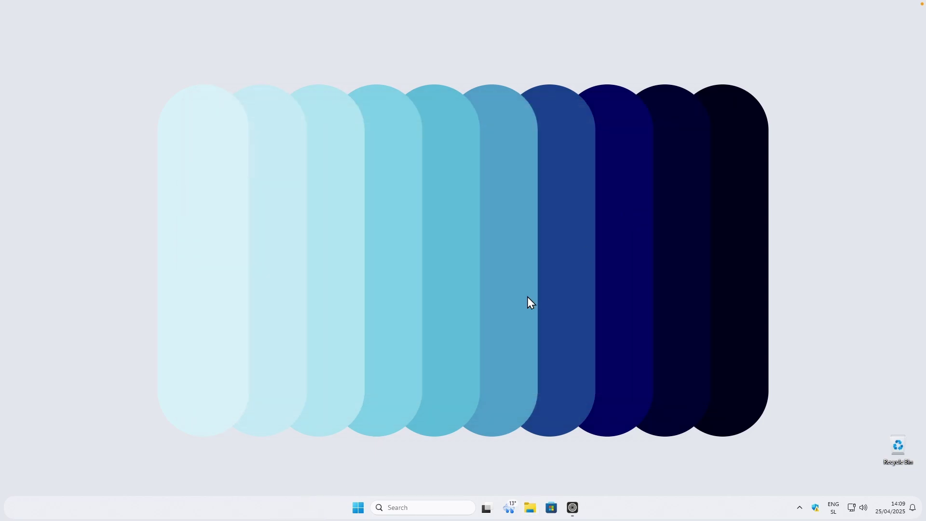
left_click(363, 512)
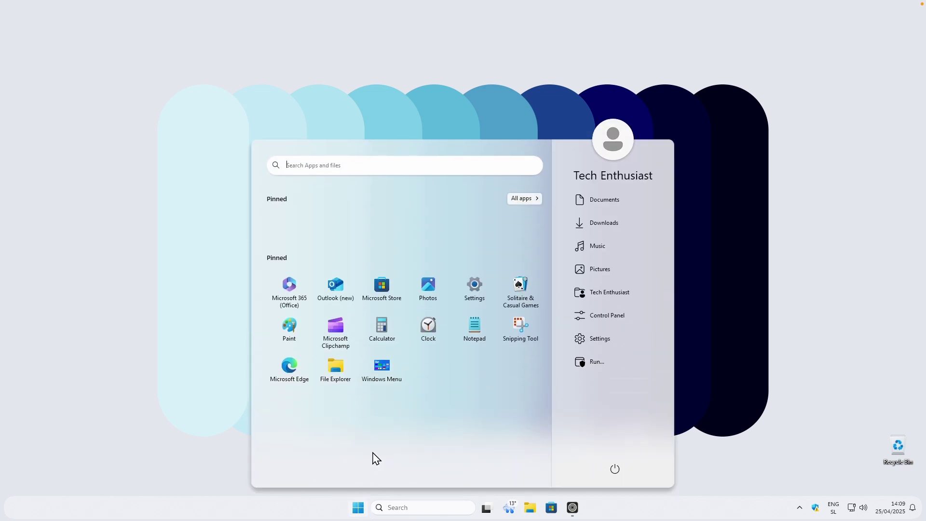
Set Windows colour mode to Dark under Personalization > Colors, then minimize Settings.
left_click(478, 292)
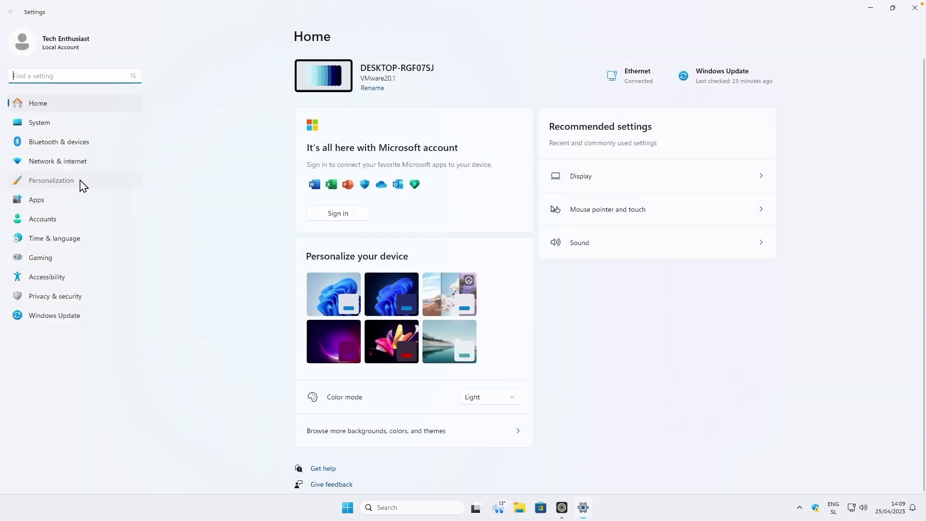
left_click(82, 185)
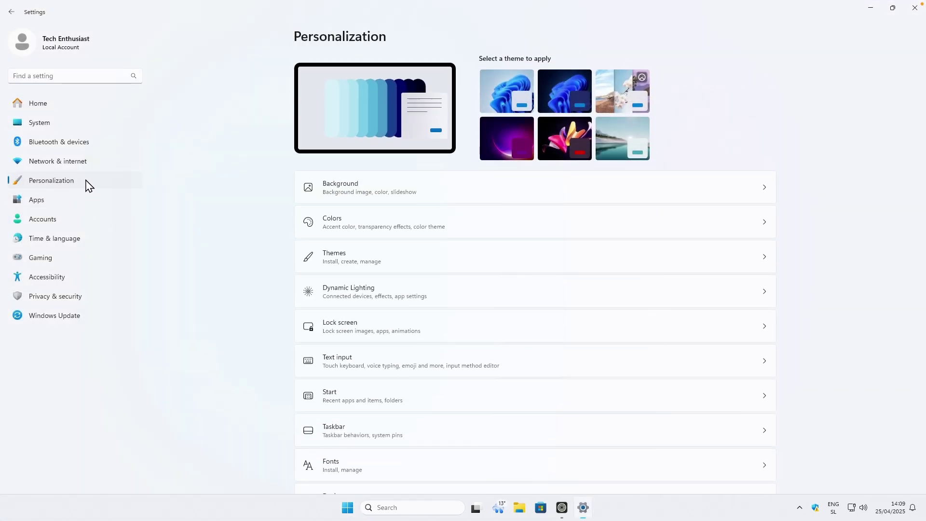
left_click(349, 228)
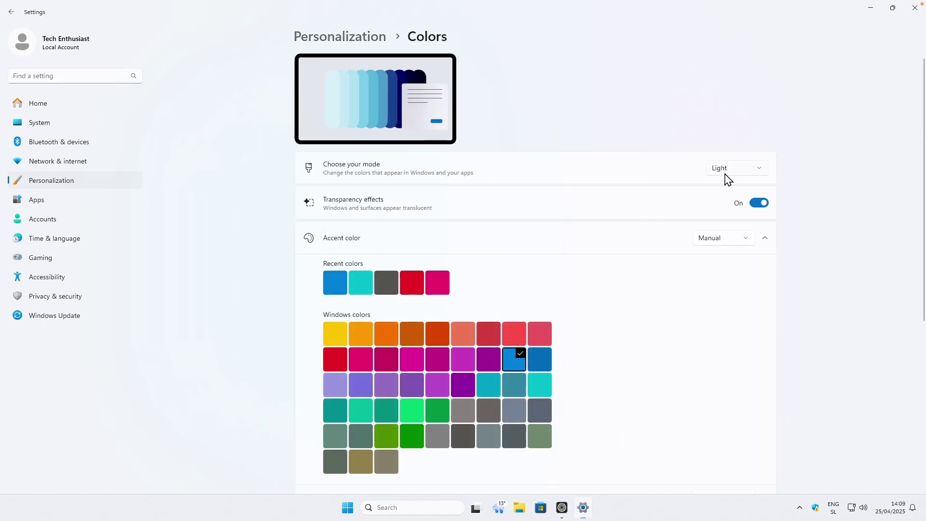
left_click(727, 174)
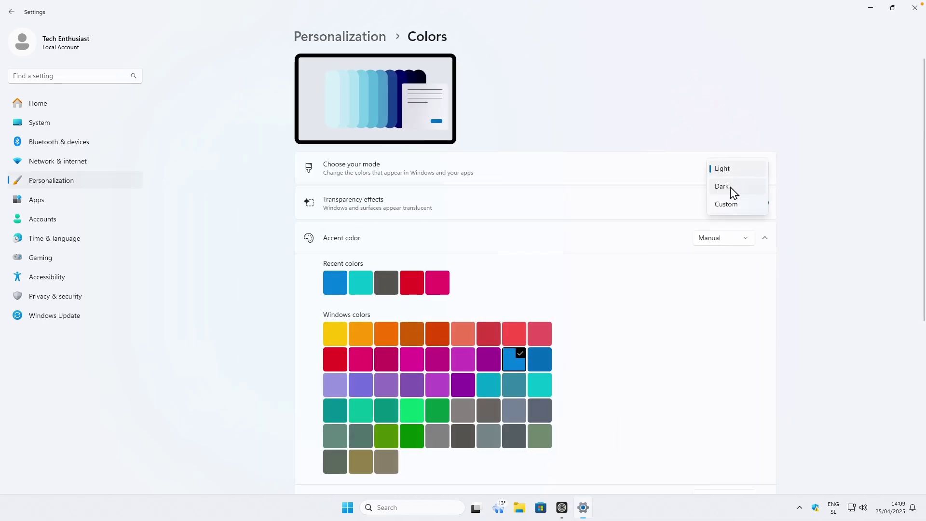
left_click(735, 187)
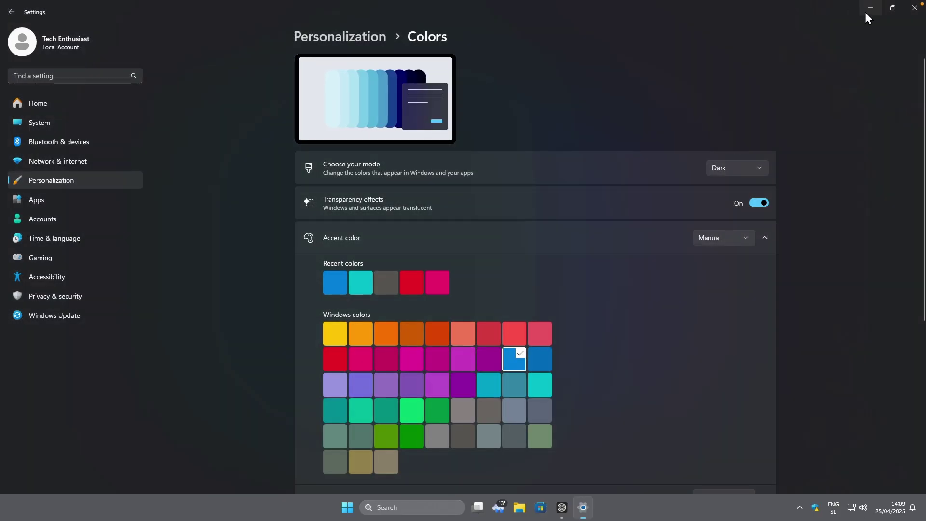
left_click(869, 9)
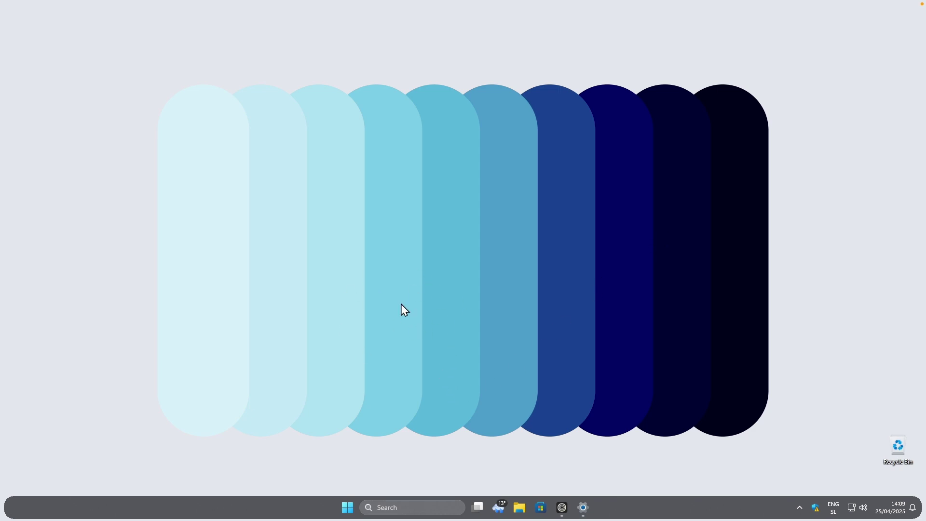
Search 'rainmeter' in a new tab and save the Rainmeter 4.5.23 installer from rainmeter.net.
left_click(562, 507)
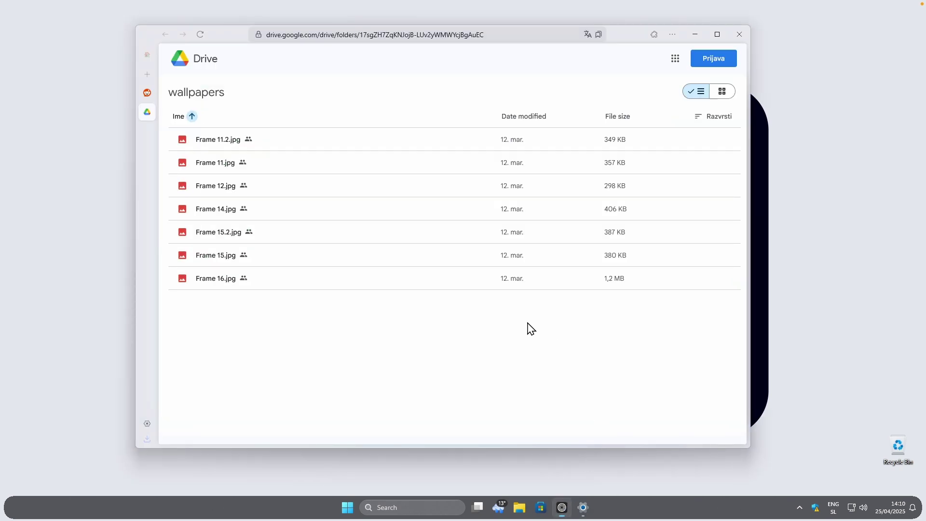
left_click(148, 74)
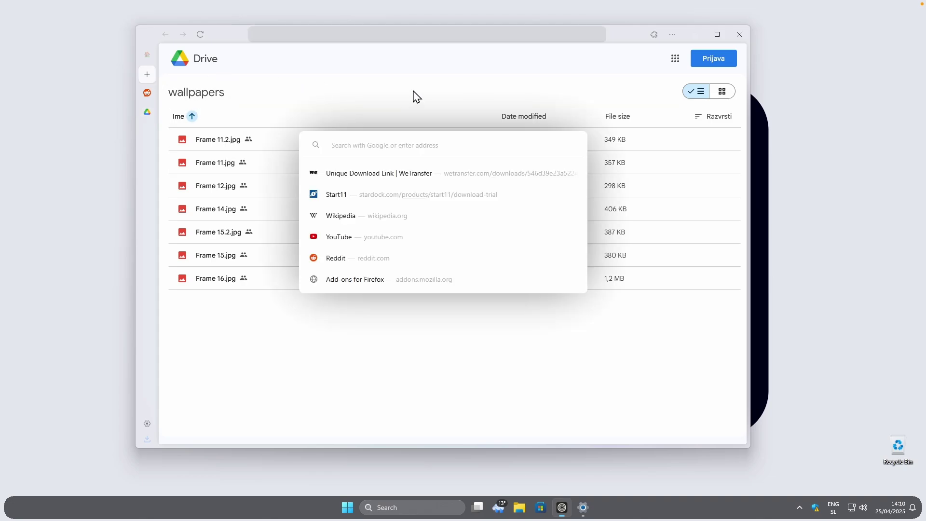
type("rainmeter")
key("Return")
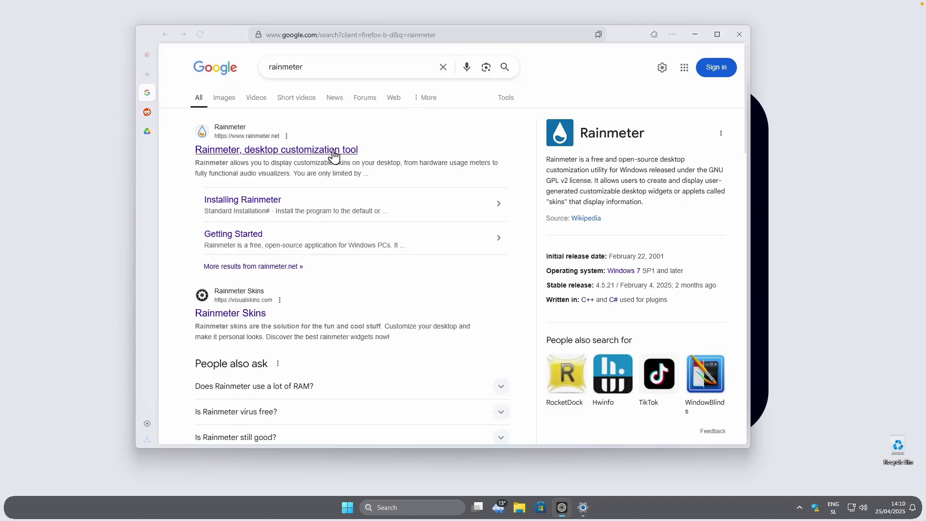
left_click(334, 152)
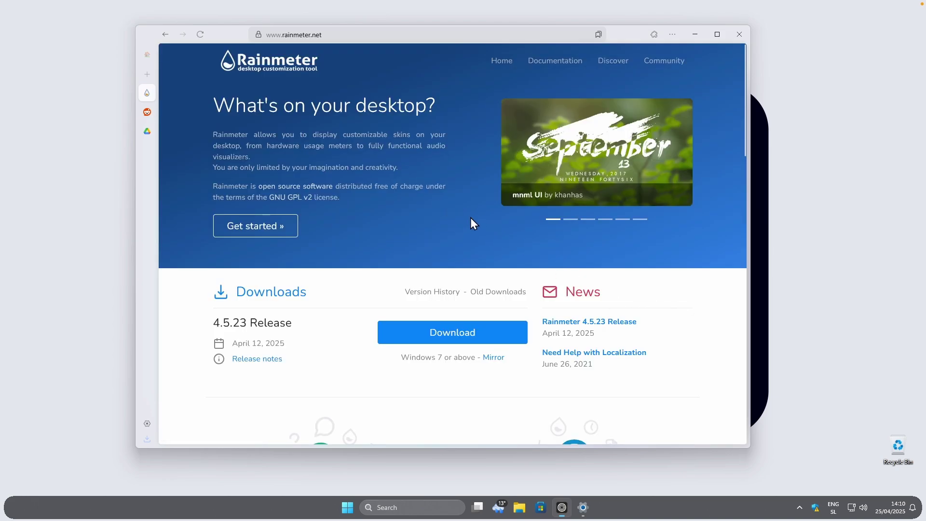
left_click(435, 333)
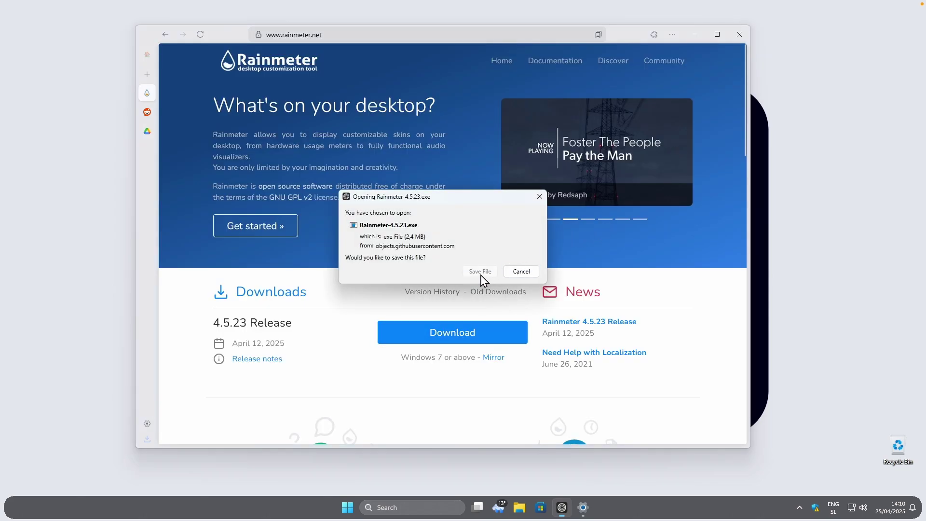
left_click(481, 272)
key("ctrl+t")
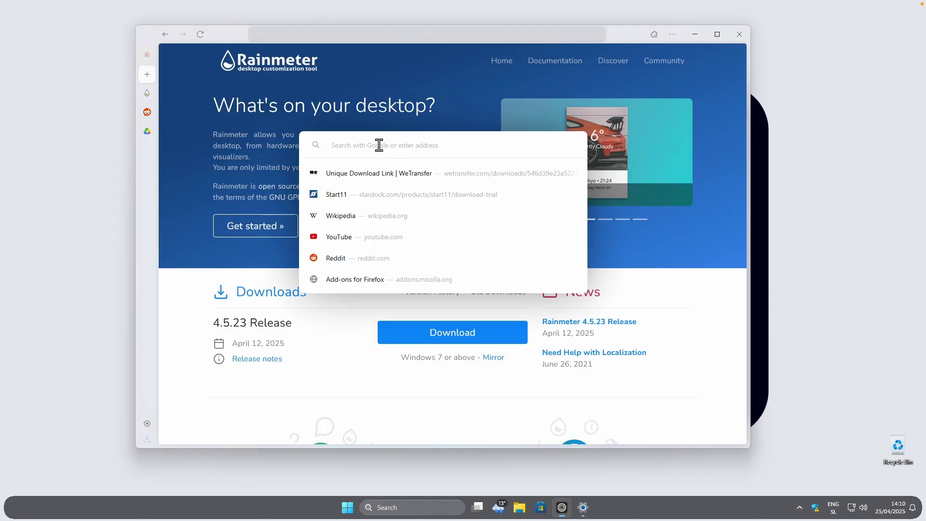
Search 'jaxcore' and open the Jax-Core/JaxCore GitHub repository.
type("jac")
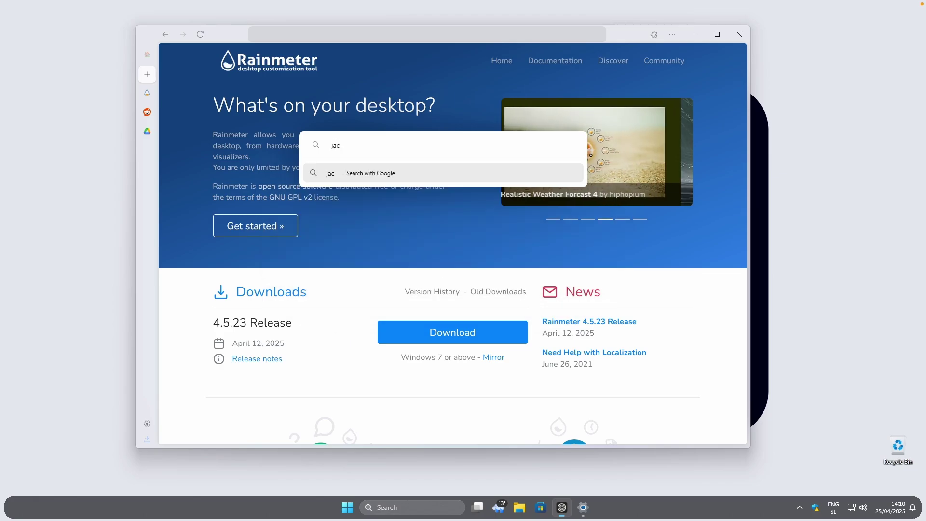
key("BackSpace")
type("xcore")
key("Return")
left_click(316, 348)
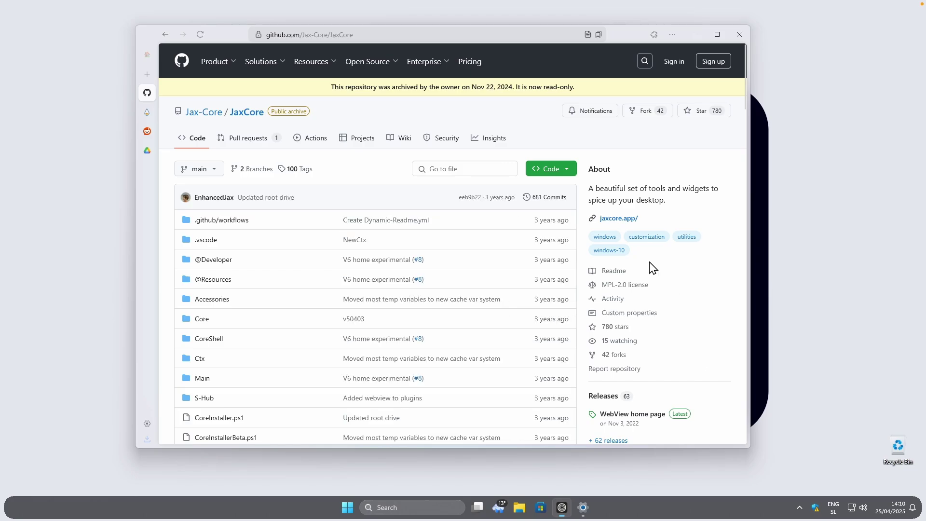
Save JaxCore_v50410.rmskin from the repository's latest release assets.
scroll(665, 253, "down", 3)
left_click(603, 249)
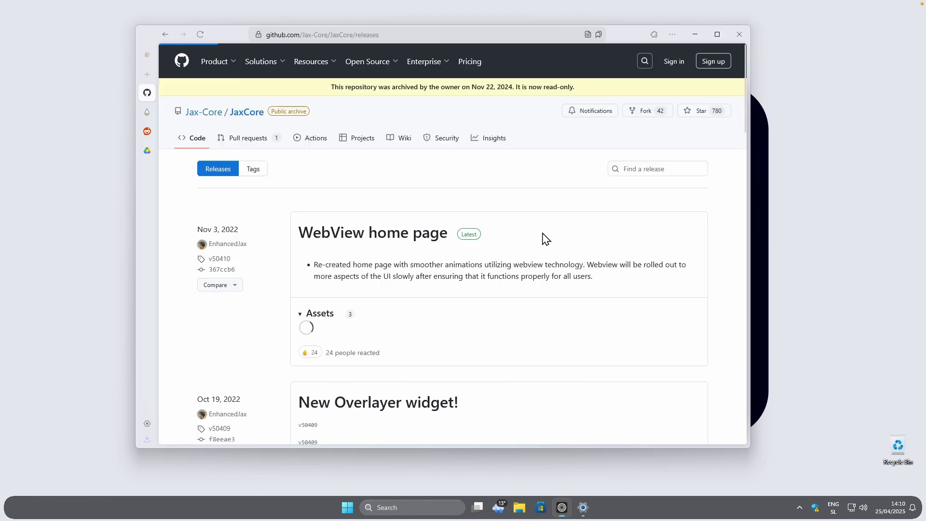
left_click(375, 338)
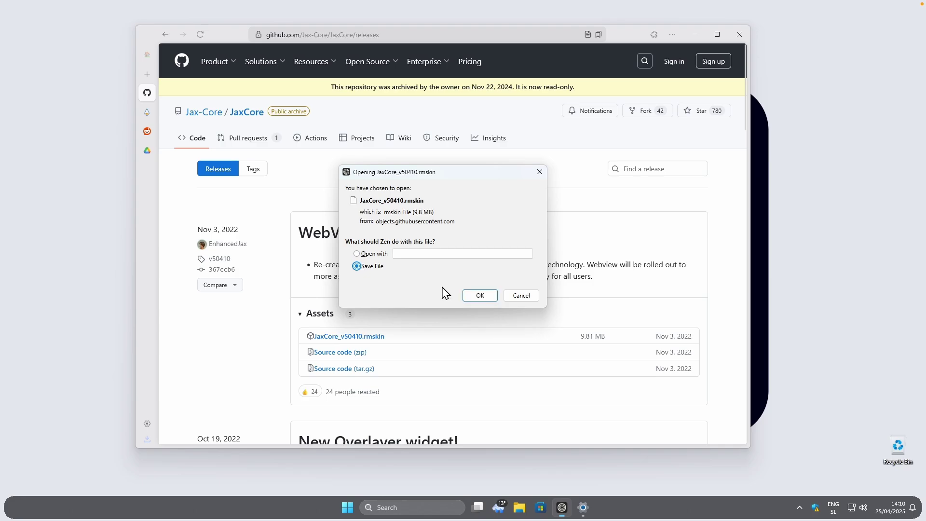
left_click(480, 295)
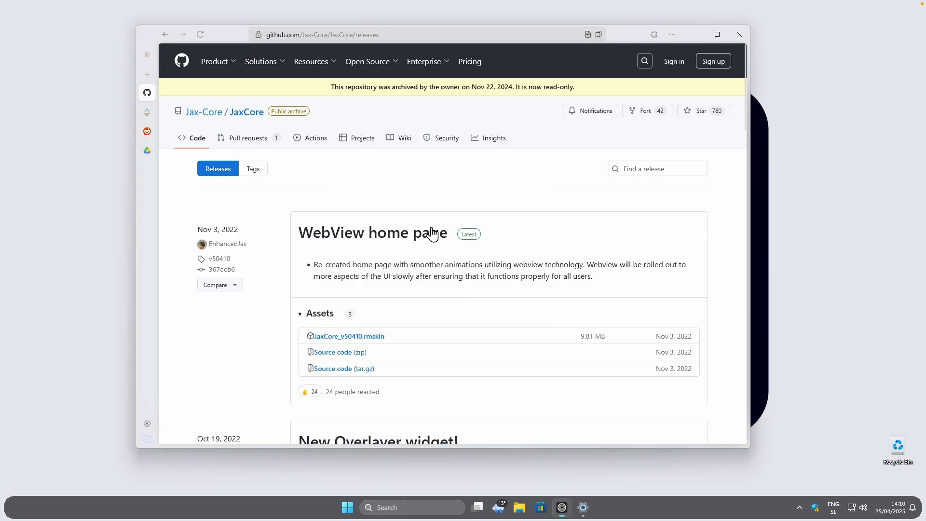
left_click(358, 35)
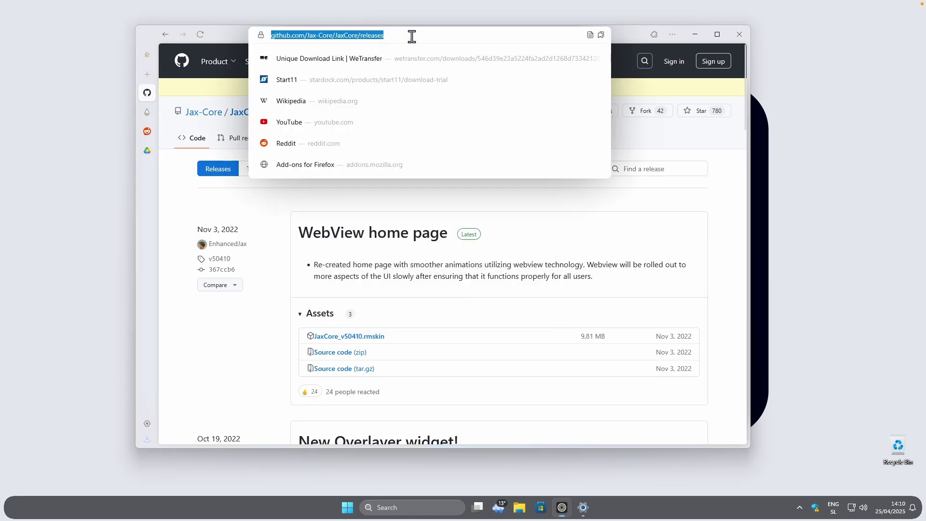
Search for 'droptop four', open droptopfour.com and accept its cookies.
type("droptop four")
key("Return")
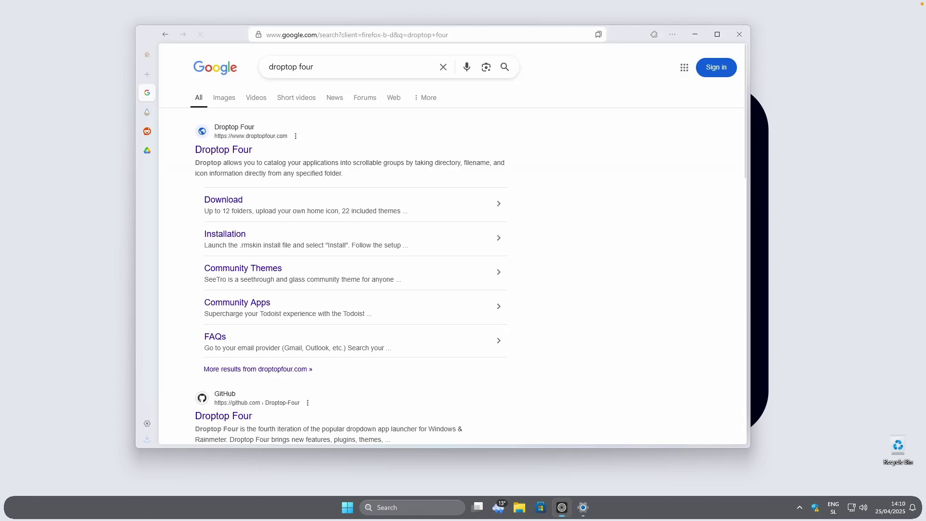
left_click(248, 151)
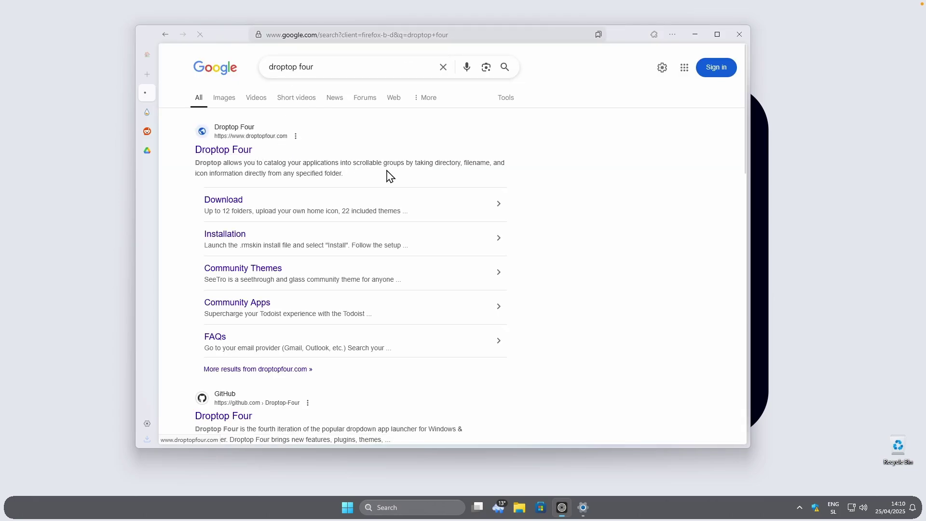
left_click(496, 410)
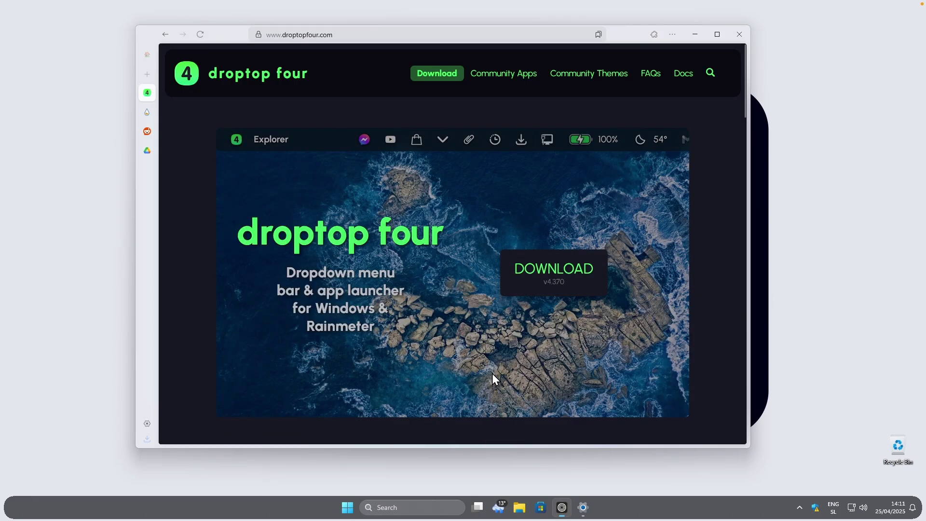
Download the free Basic version as Droptop_Basic_Version.rmskin, confirming Rainmeter is already installed.
left_click(554, 276)
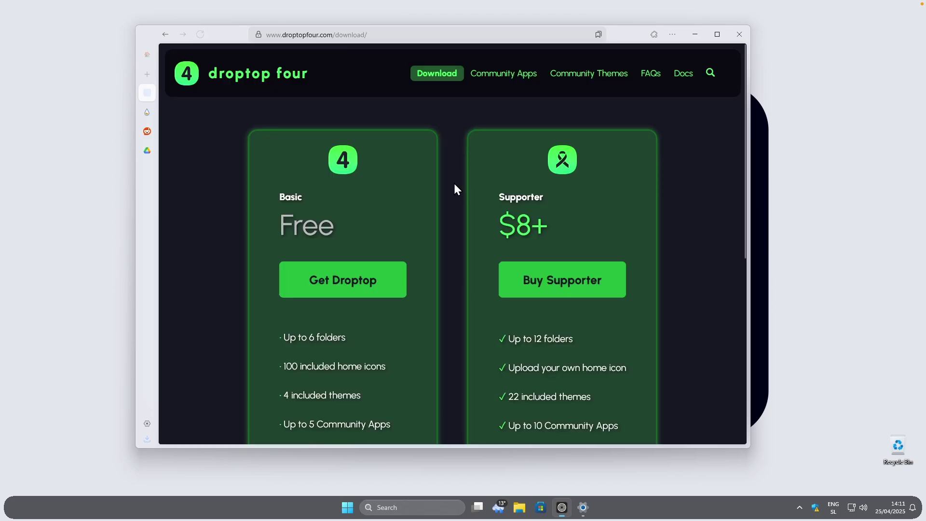
left_click(359, 280)
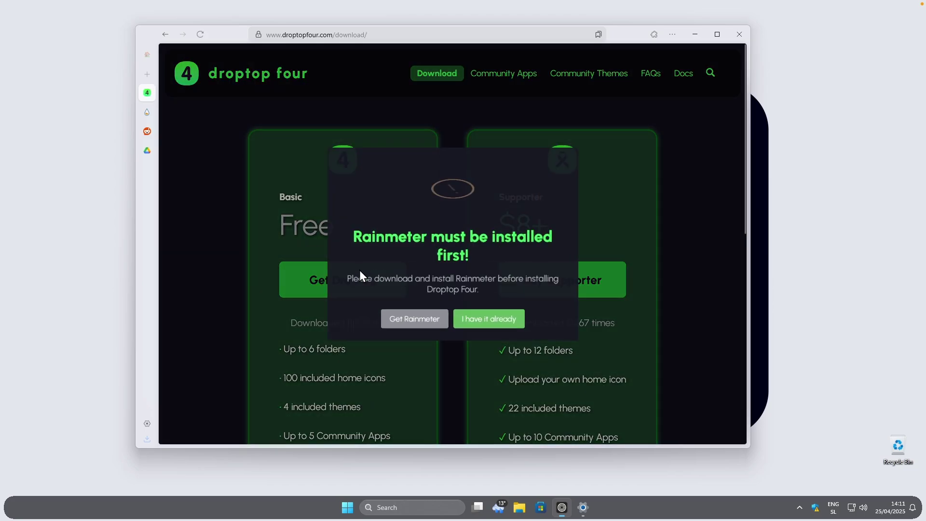
left_click(496, 319)
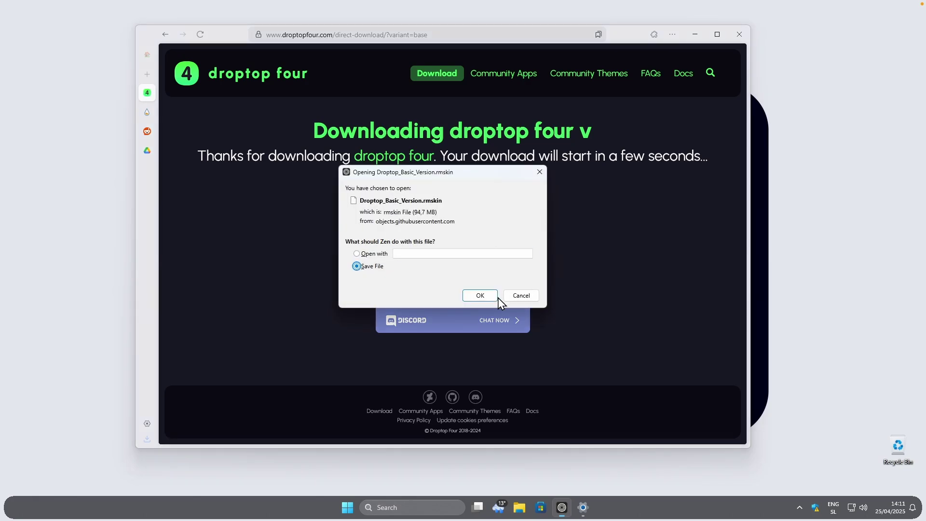
left_click(484, 296)
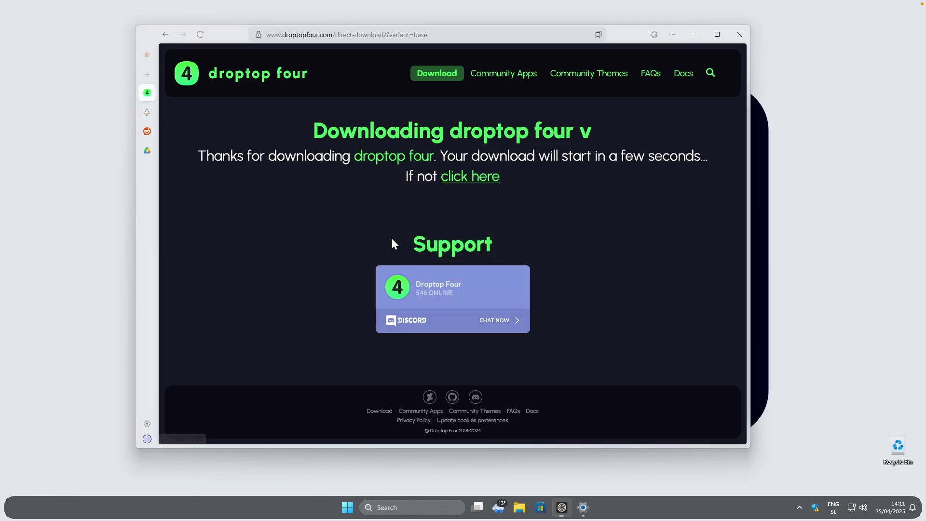
Run the Rainmeter-4.5.23.exe installer from the Downloads folder.
left_click(695, 34)
left_click(519, 507)
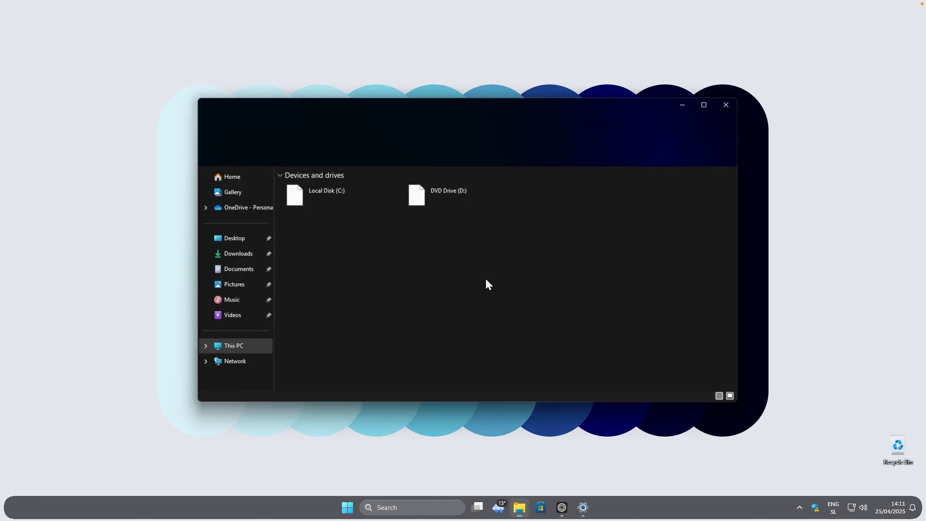
left_click(253, 255)
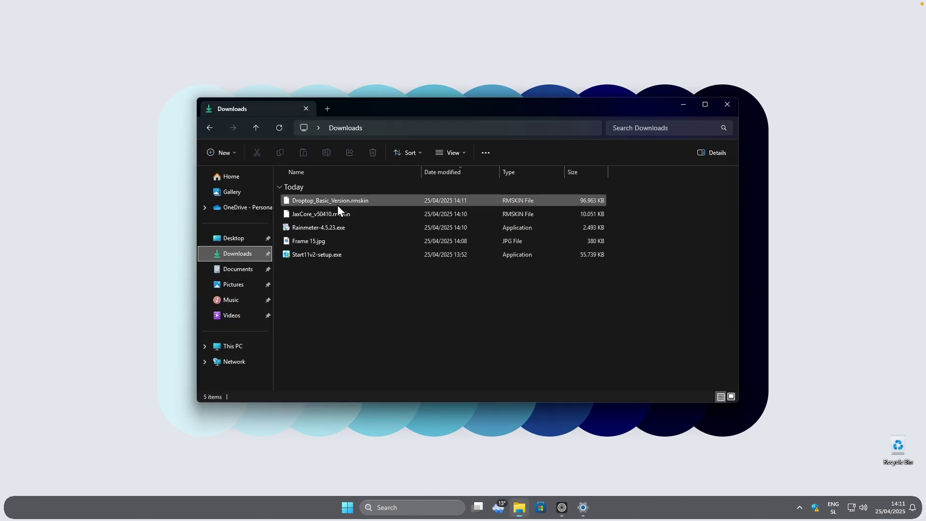
double_click(348, 229)
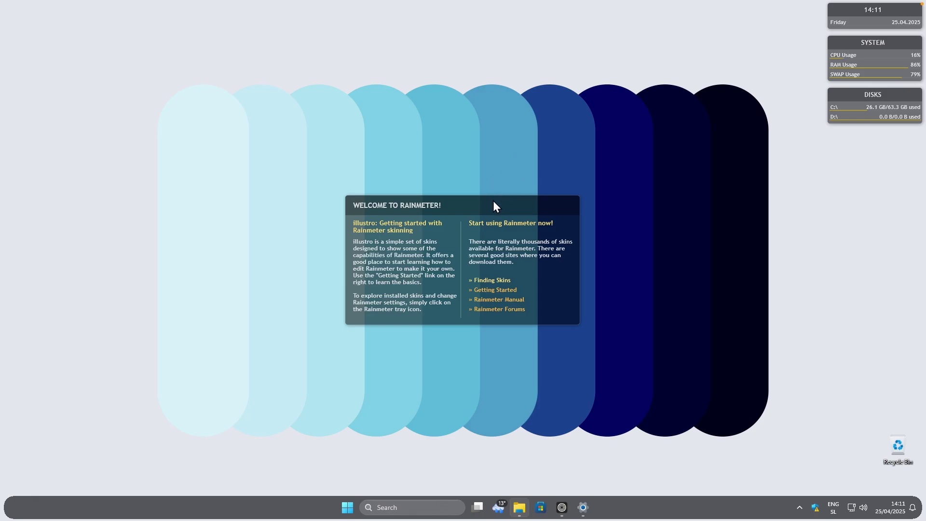
Unload Rainmeter's welcome, disks and system usage widgets, then bring back the Downloads window.
right_click(444, 231)
left_click(499, 345)
right_click(853, 103)
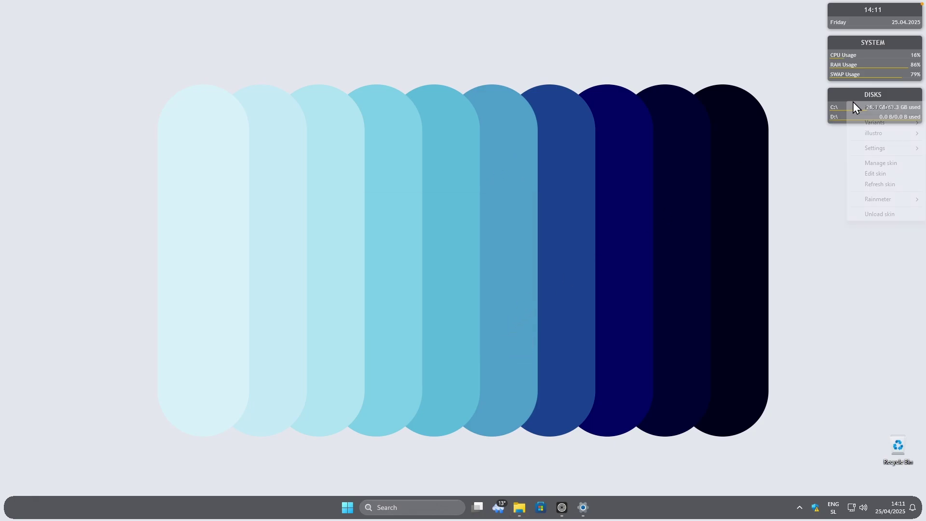
left_click(871, 216)
right_click(862, 56)
left_click(881, 167)
mouse_move(520, 508)
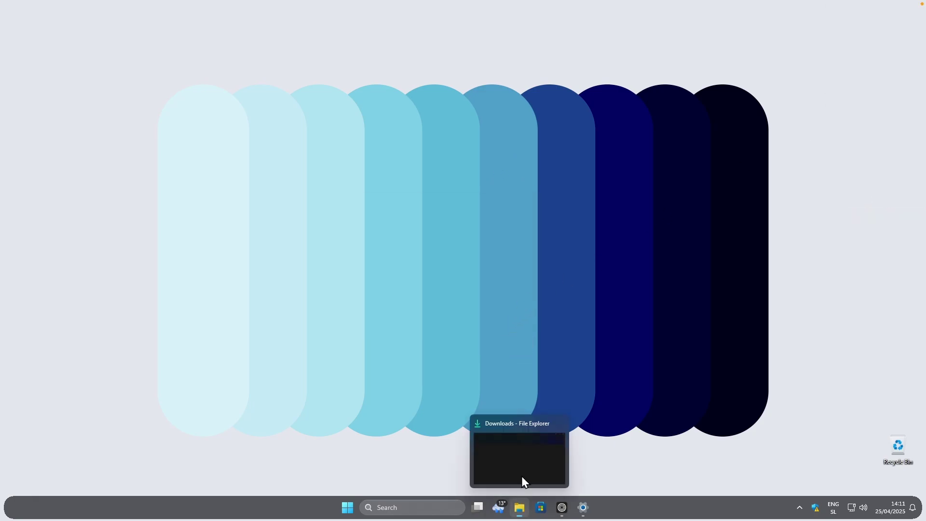
left_click(522, 480)
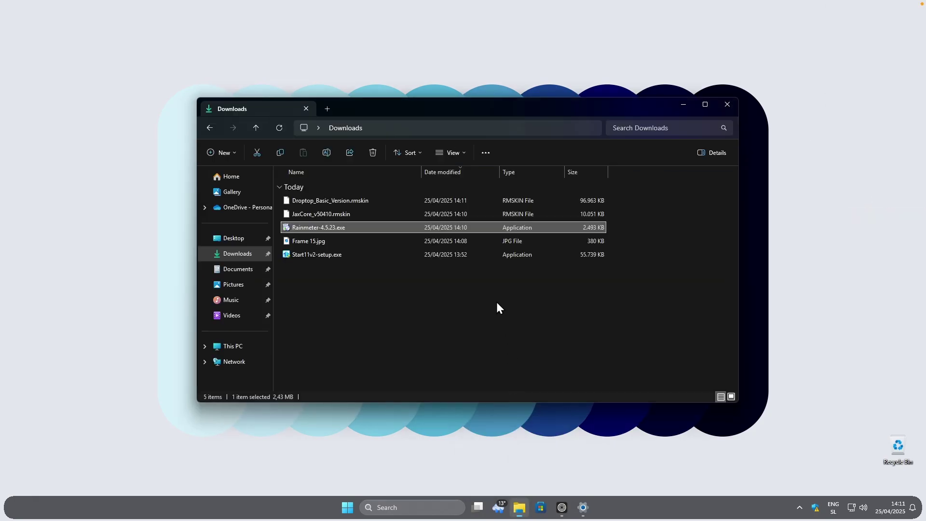
Install the JaxCore_v50410.rmskin package through Rainmeter's skin installer.
left_click(343, 214)
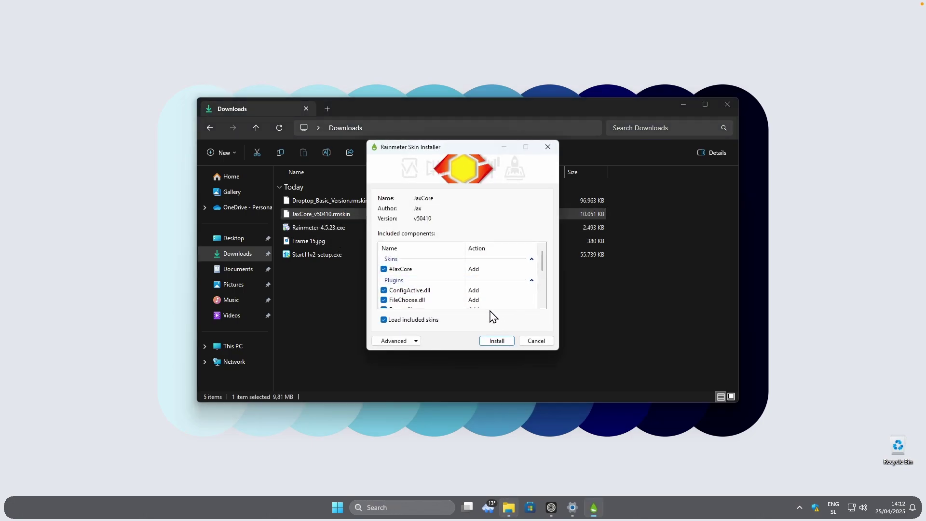
left_click(498, 341)
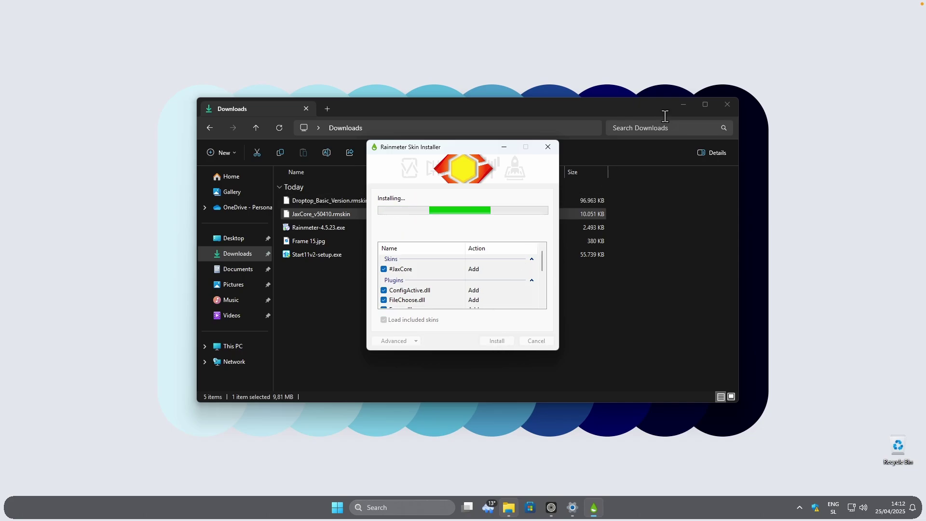
left_click(684, 102)
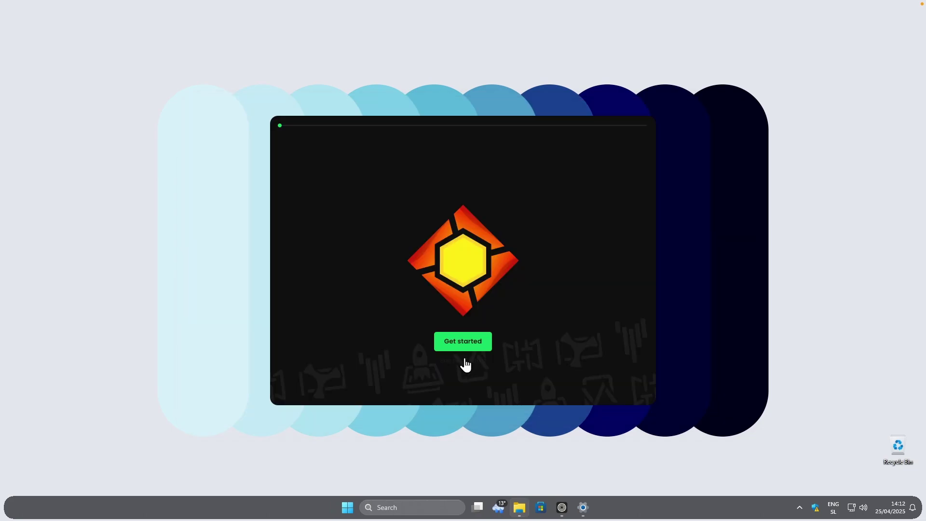
Download and install the ModularPlayers widget from JaxCore's Library.
left_click(465, 360)
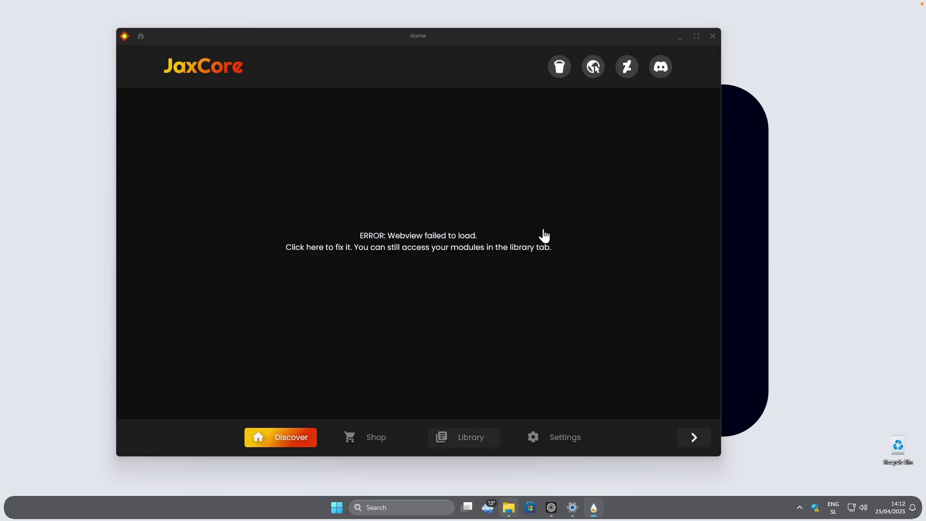
left_click(550, 231)
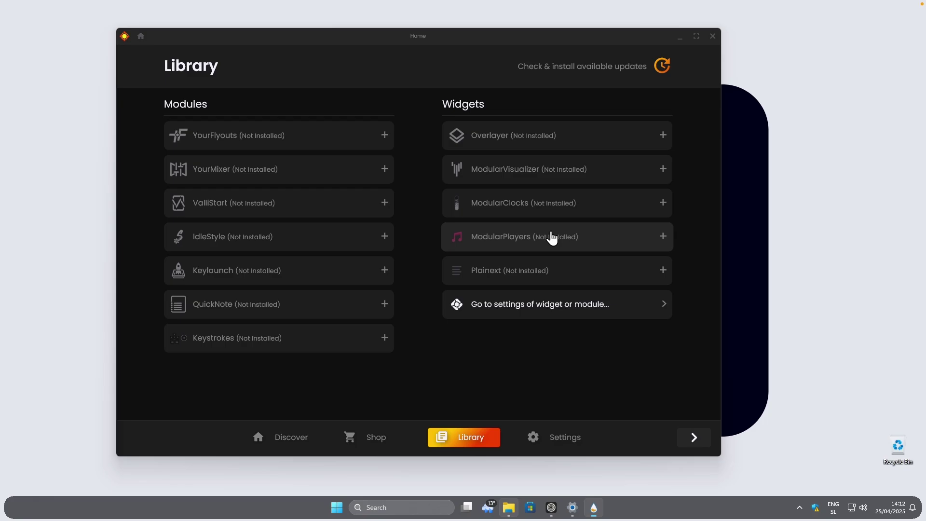
left_click(551, 236)
left_click(668, 129)
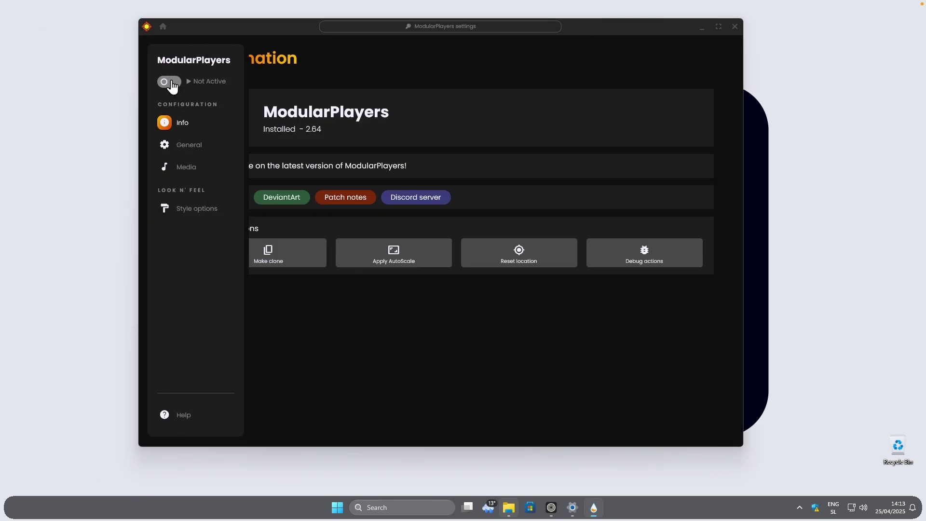
Activate ModularPlayers and switch the player to the Win11 style.
left_click(170, 83)
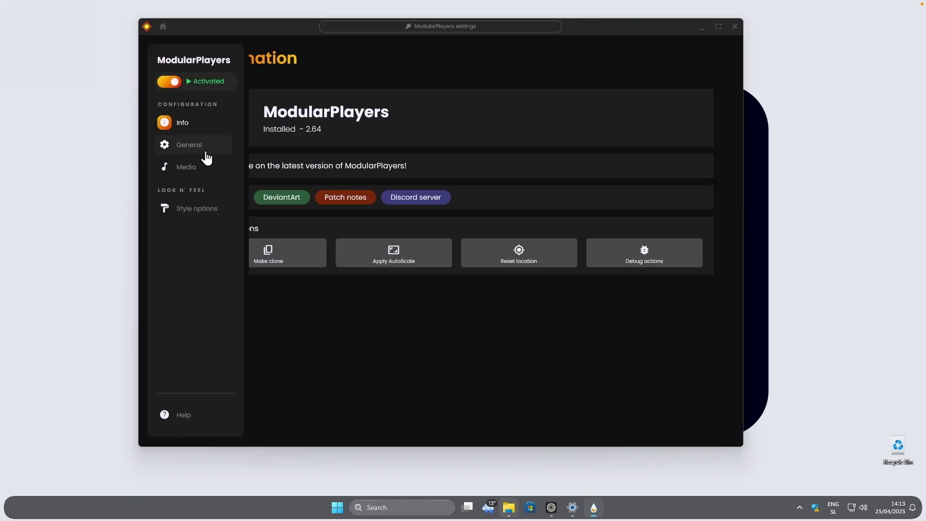
left_click(204, 209)
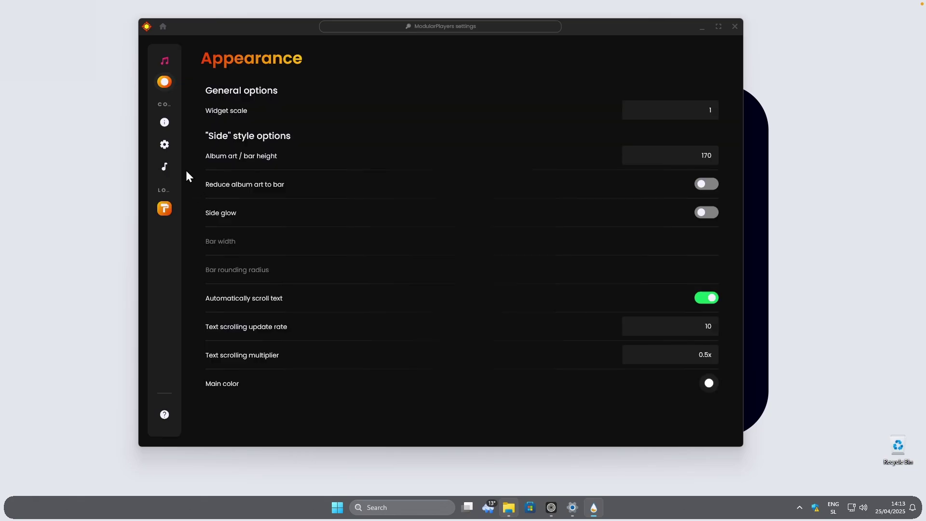
left_click(186, 145)
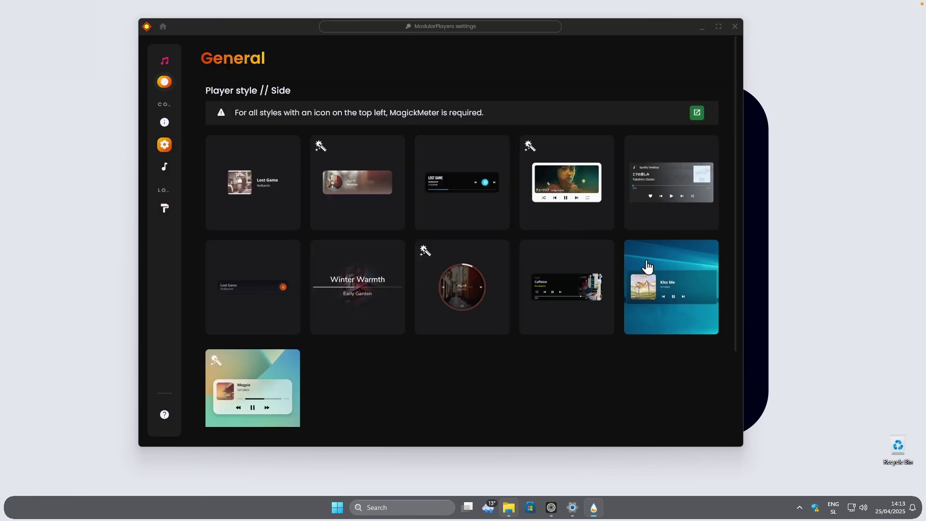
left_click(669, 276)
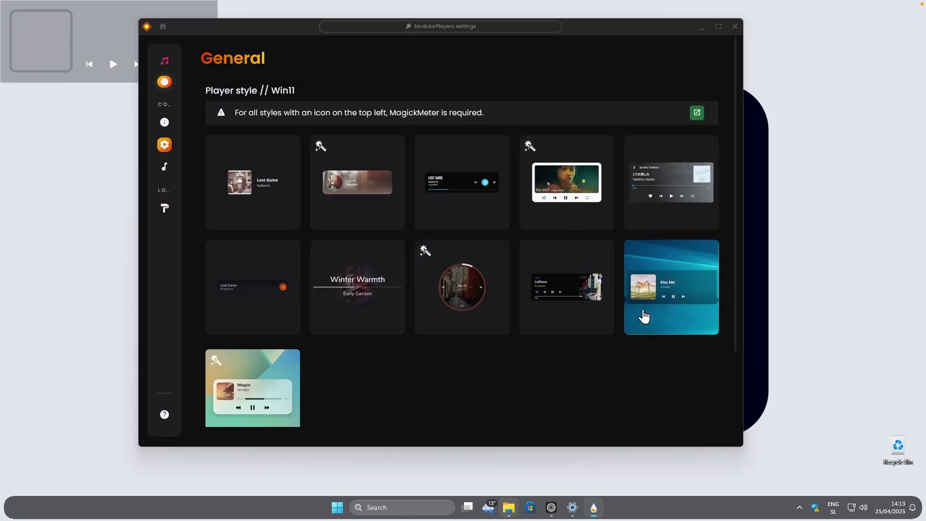
mouse_move(180, 166)
left_click(199, 206)
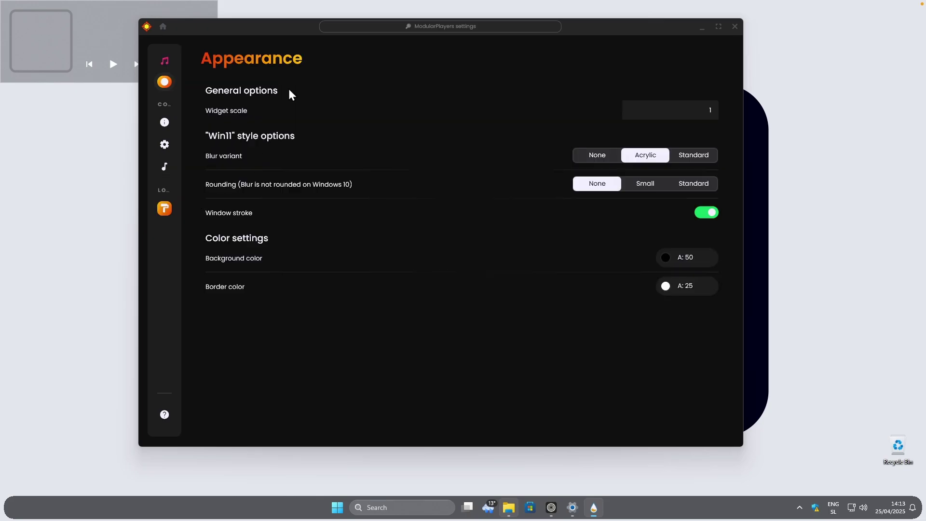
Set the widget scale to 0.6, blur variant Standard and rounding Standard.
left_click_drag(296, 34, 409, 33)
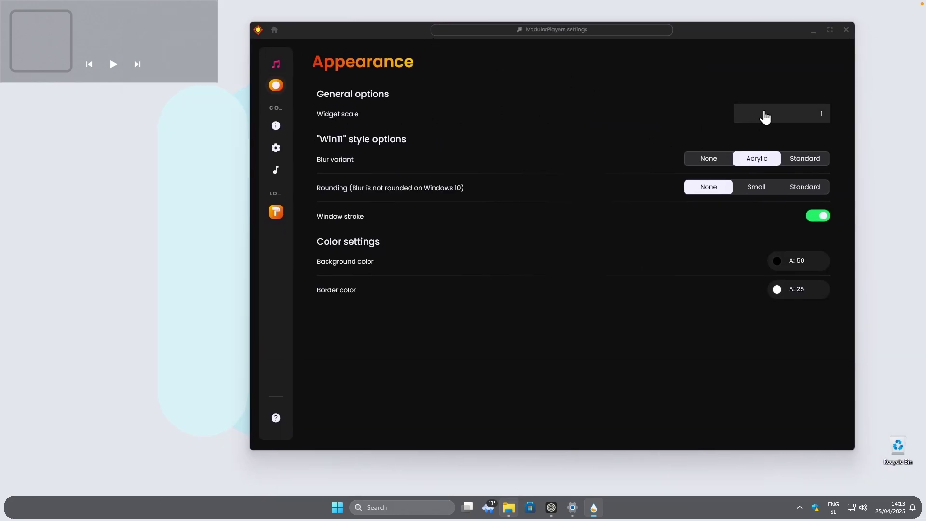
left_click(766, 116)
type("0.")
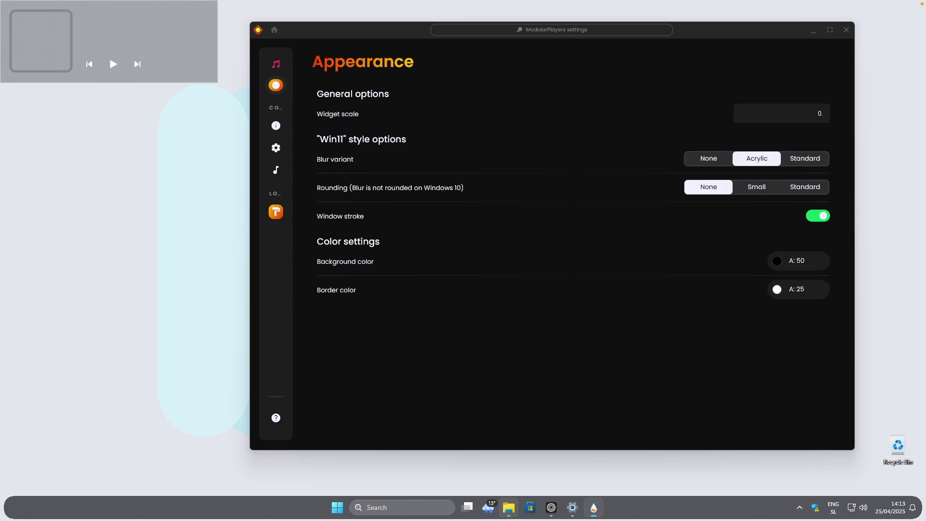
type("6")
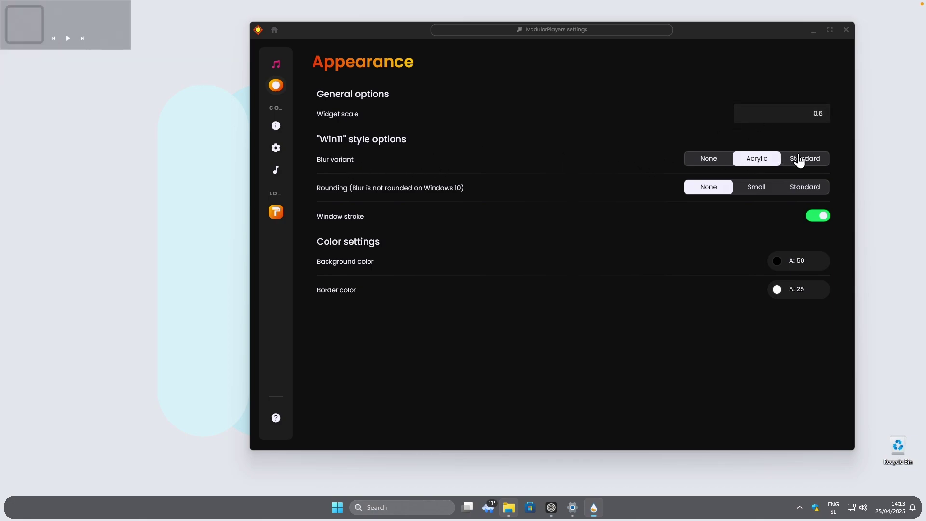
left_click(797, 158)
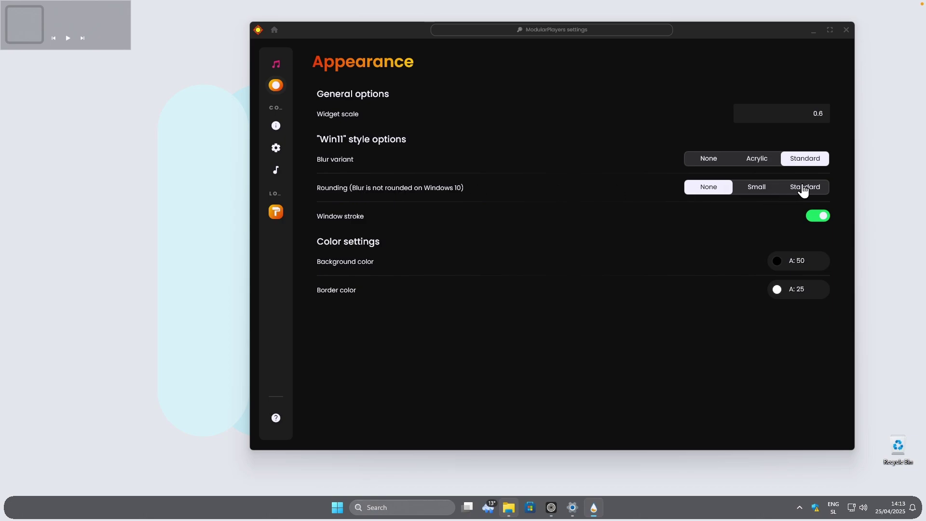
left_click(804, 189)
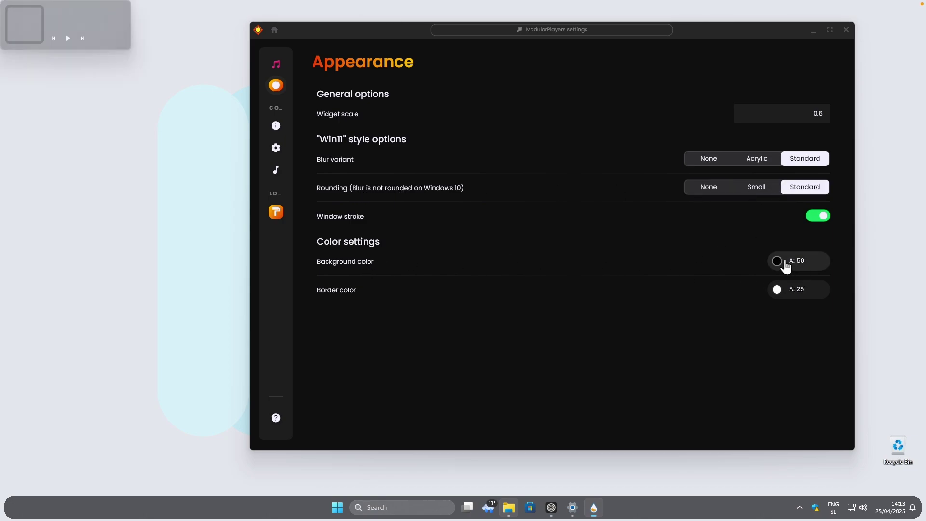
Set the widget's background colour to white (255,255,255).
left_click(779, 260)
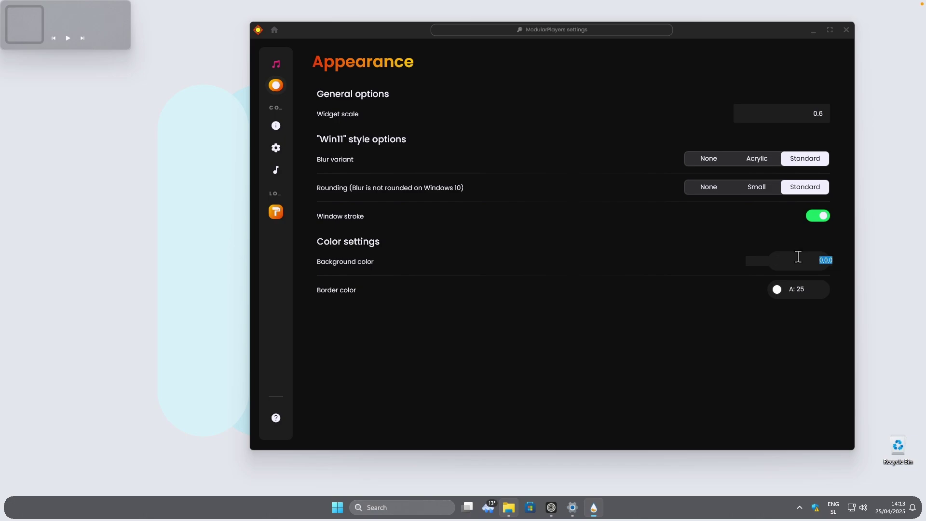
type("255,255,255")
key("Return")
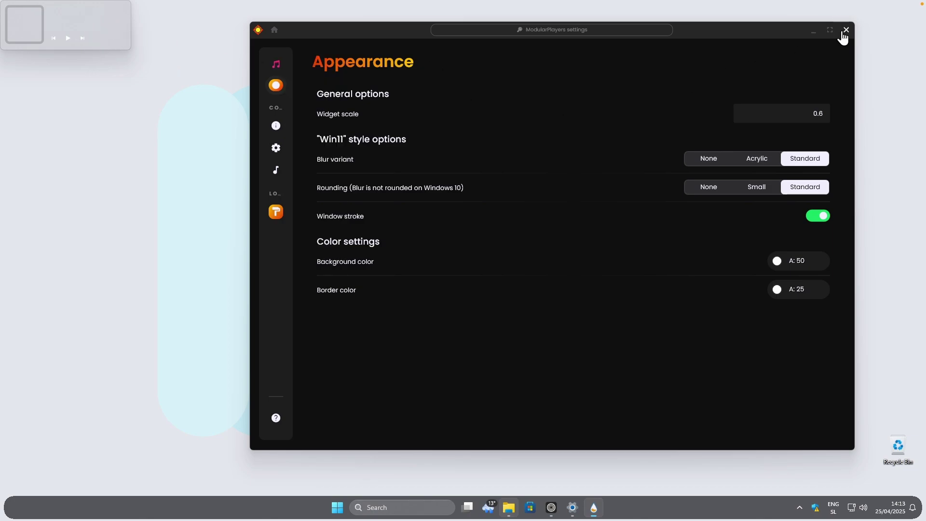
Place the mini player above the taskbar, centred horizontally, then reopen the Downloads folder.
left_click(846, 32)
left_click_drag(88, 39, 488, 471)
right_click(492, 453)
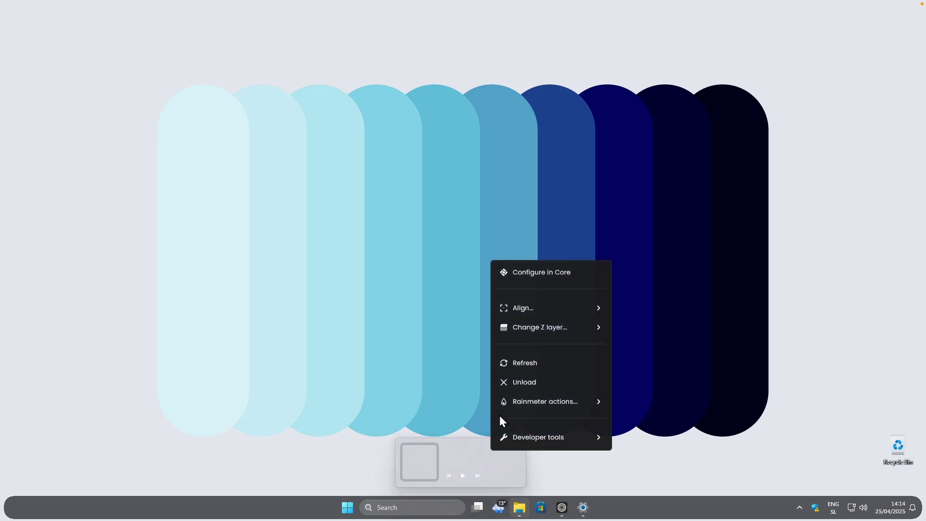
mouse_move(540, 308)
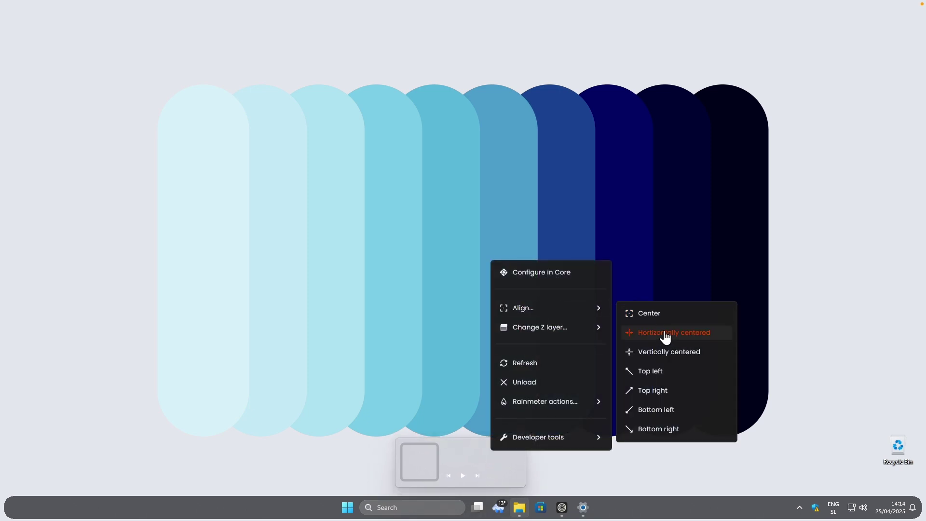
left_click(669, 333)
left_click(519, 509)
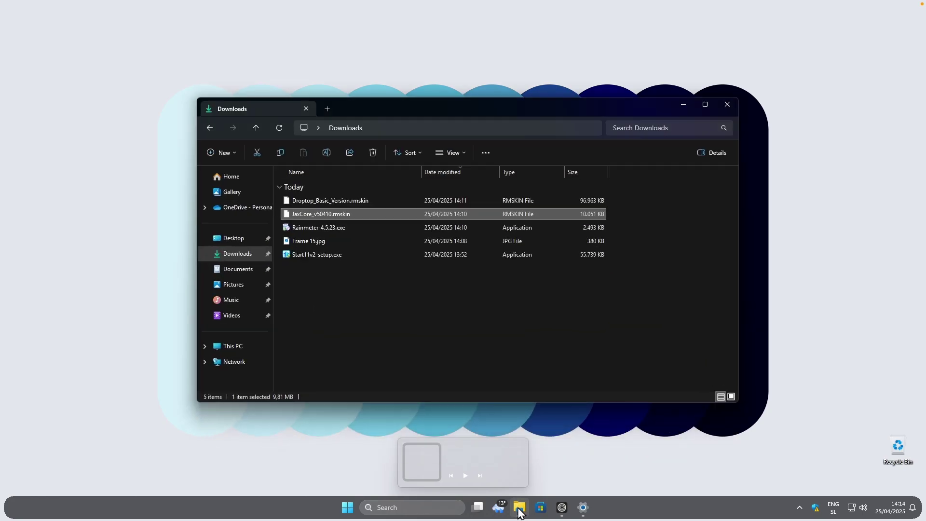
Install Droptop_Basic_Version.rmskin from Downloads via the Rainmeter Skin Installer.
left_click(354, 201)
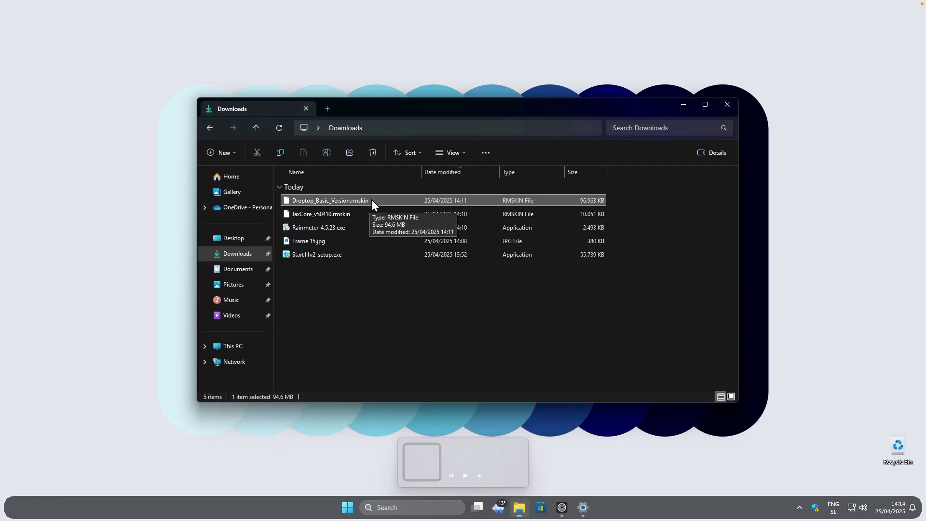
double_click(371, 199)
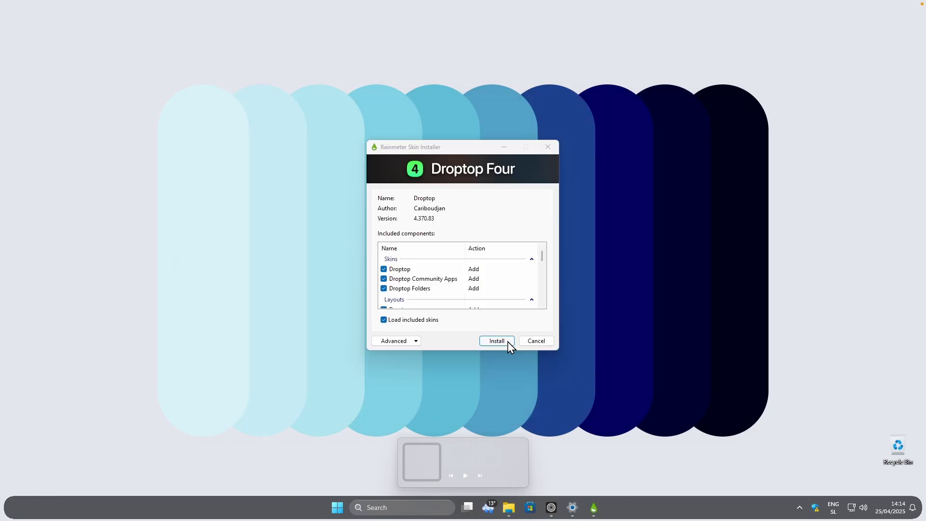
left_click(508, 341)
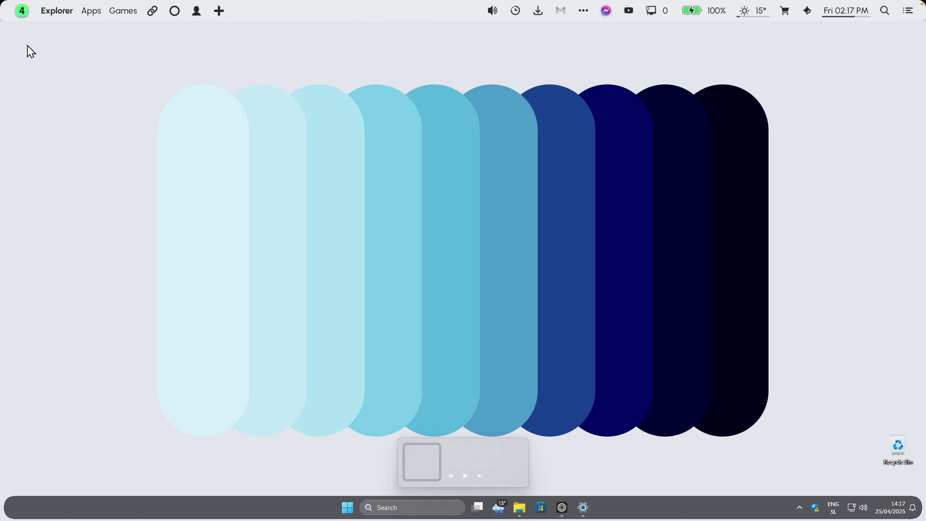
Set the Droptop home icon to the Microsoft Windows product logo, shown monochrome.
left_click(21, 11)
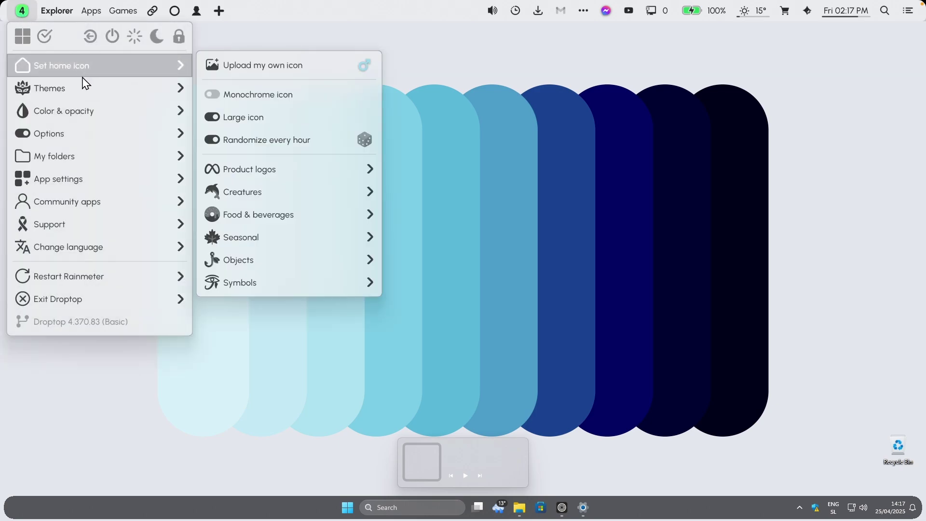
mouse_move(92, 90)
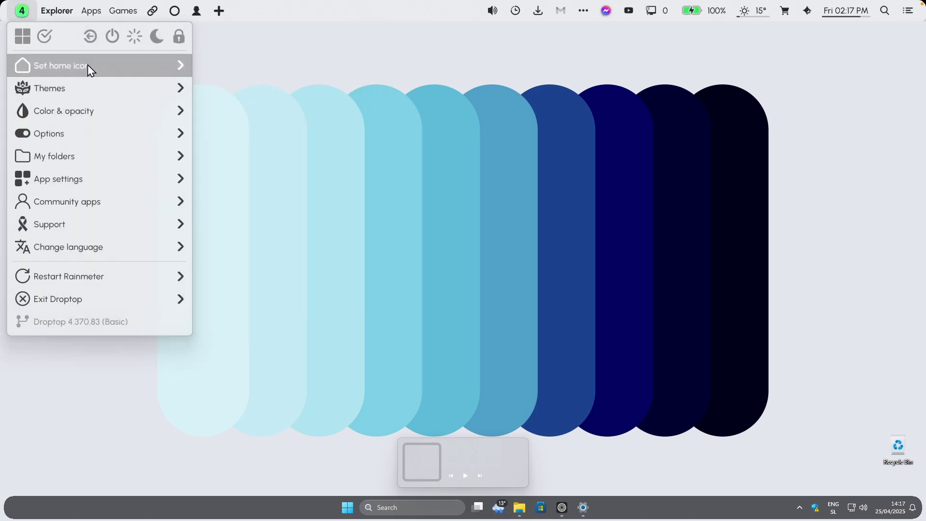
mouse_move(159, 67)
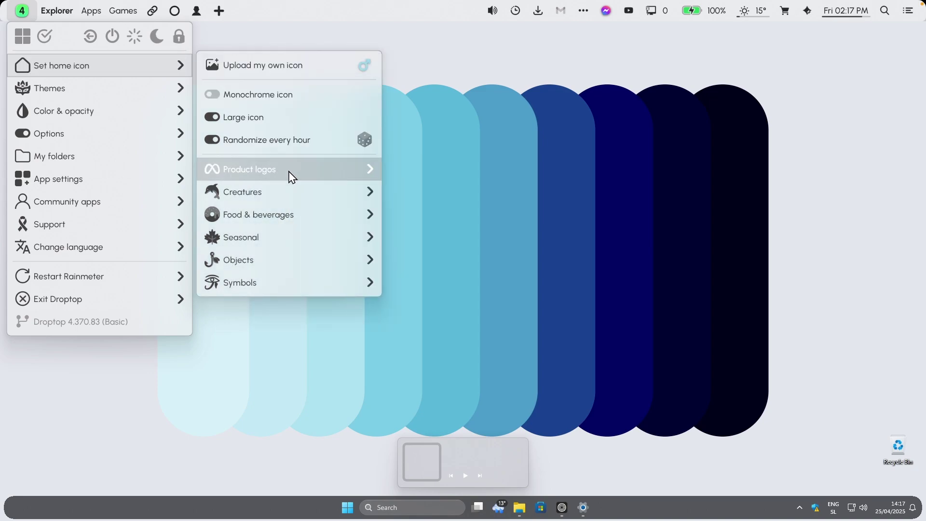
mouse_move(293, 173)
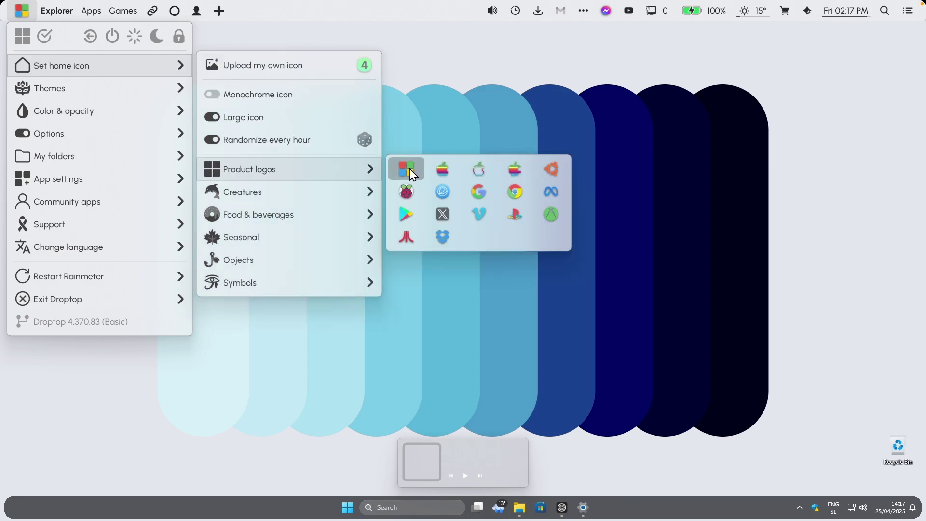
left_click(412, 174)
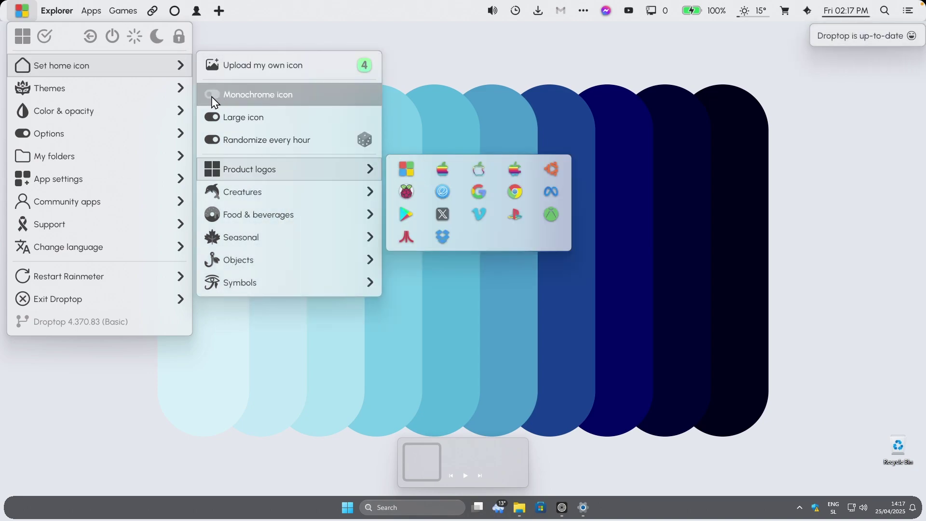
left_click(213, 99)
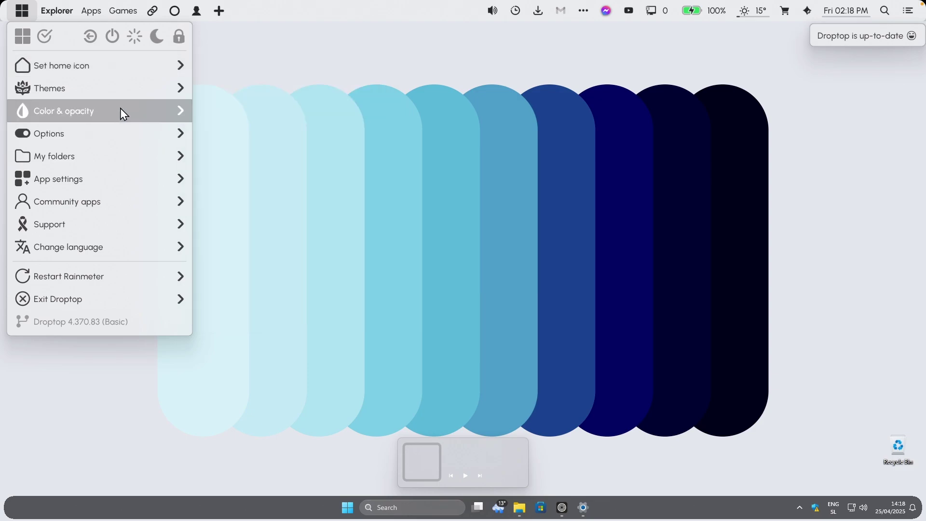
Shrink the Droptop top bar to Mini 1 under Options > Adjust size.
mouse_move(120, 108)
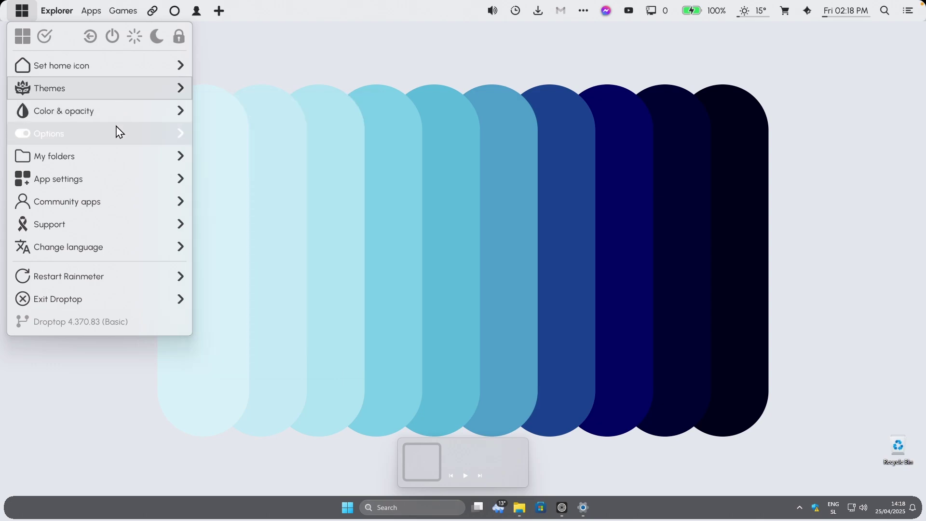
mouse_move(120, 130)
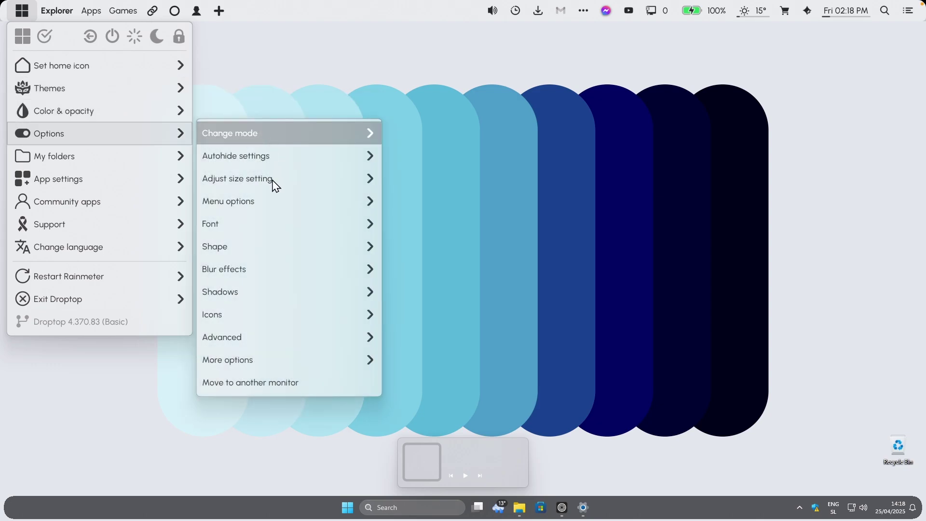
mouse_move(271, 180)
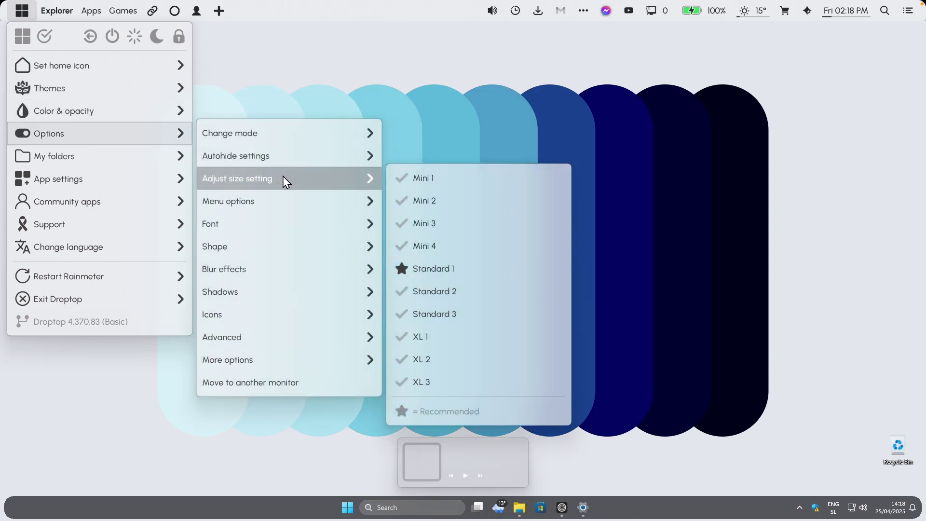
left_click(438, 189)
mouse_move(166, 139)
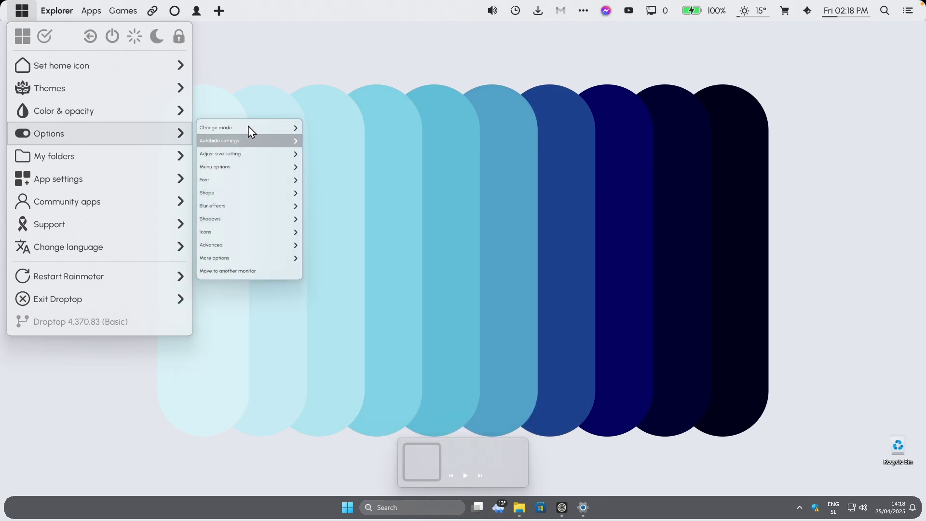
mouse_move(249, 181)
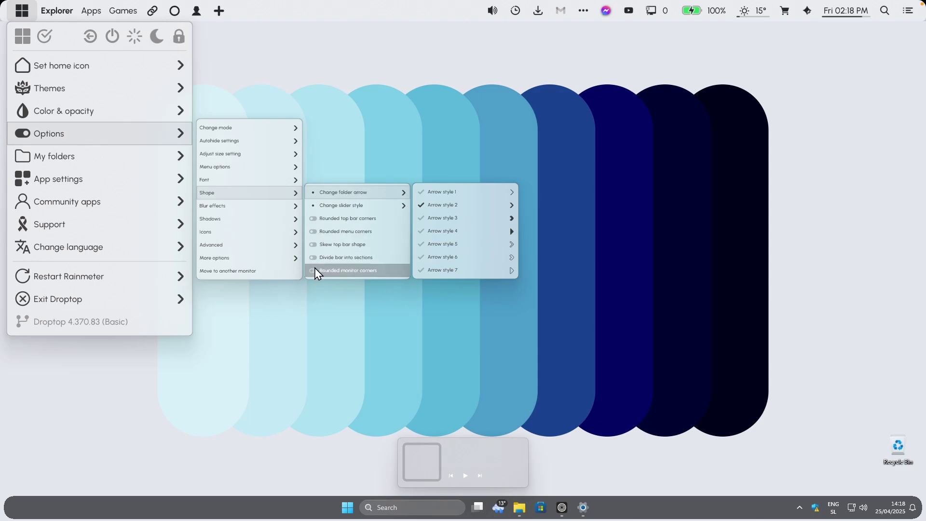
mouse_move(162, 275)
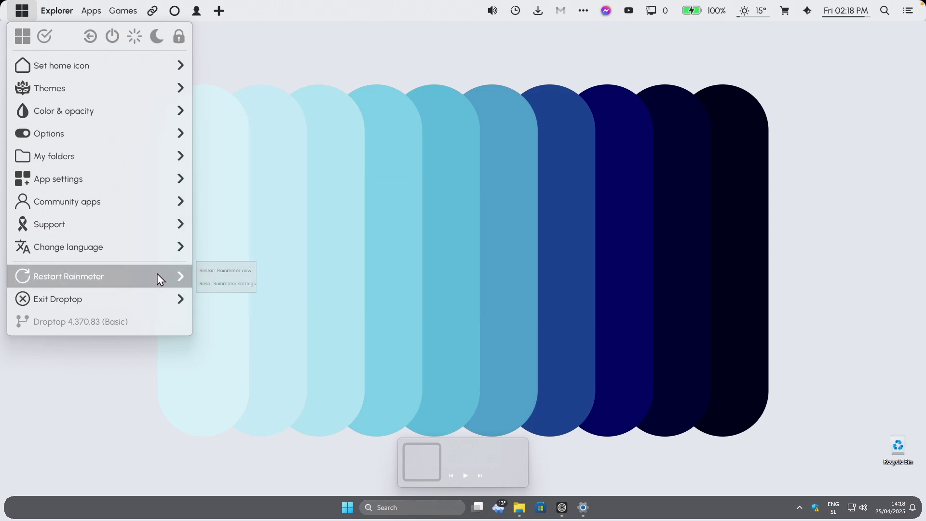
Restart Rainmeter to apply the Mini 1 bar, then hide all desktop icons.
left_click(225, 272)
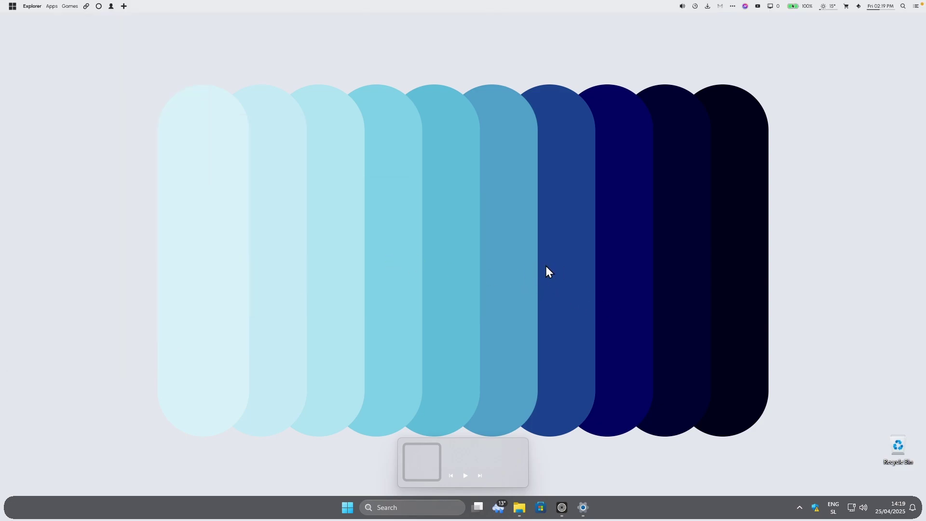
left_click_drag(894, 445, 818, 447)
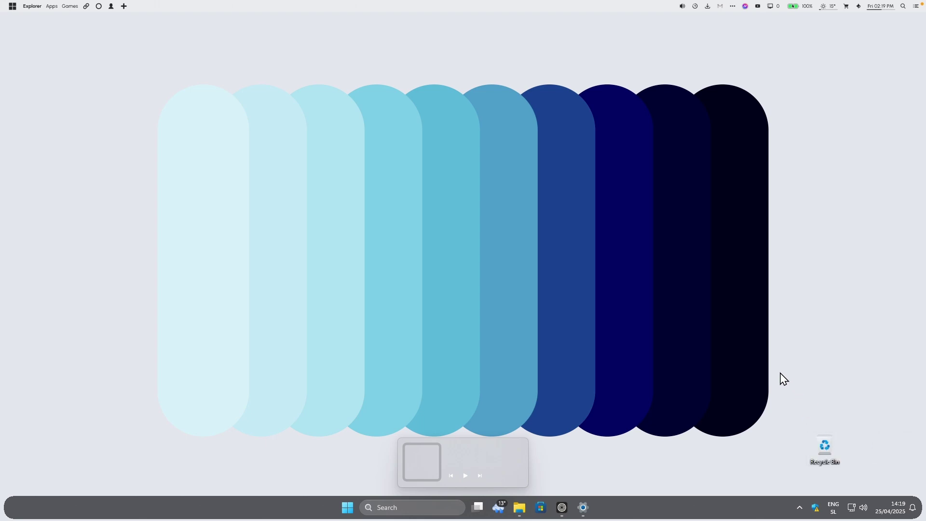
right_click(676, 285)
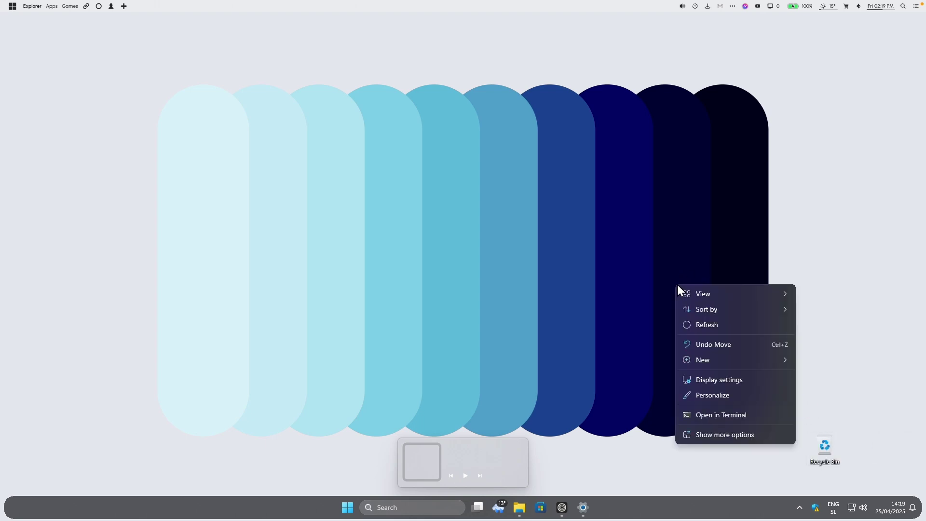
mouse_move(733, 297)
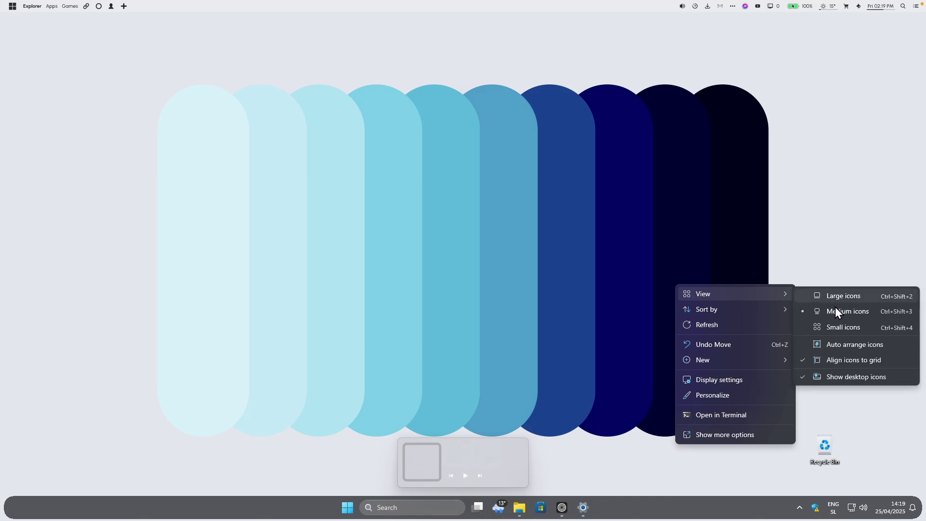
left_click(844, 380)
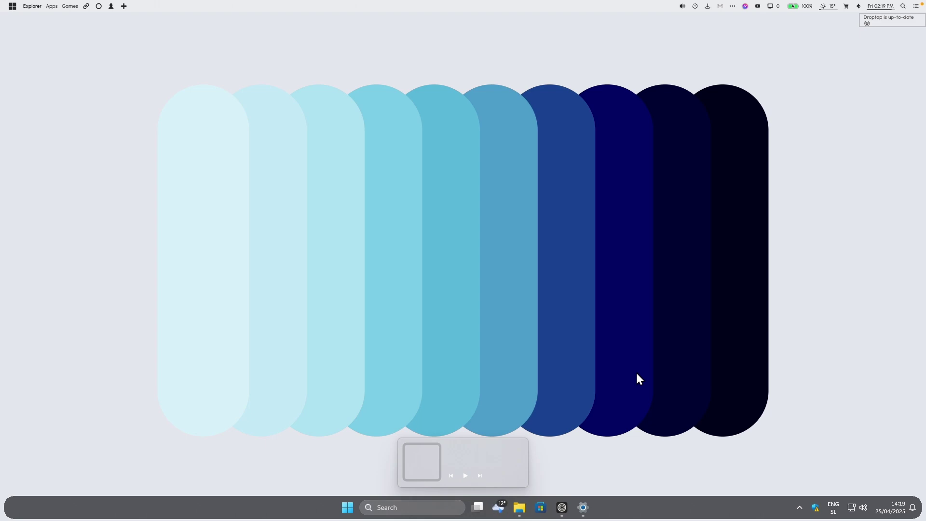
left_click(347, 508)
left_click(172, 292)
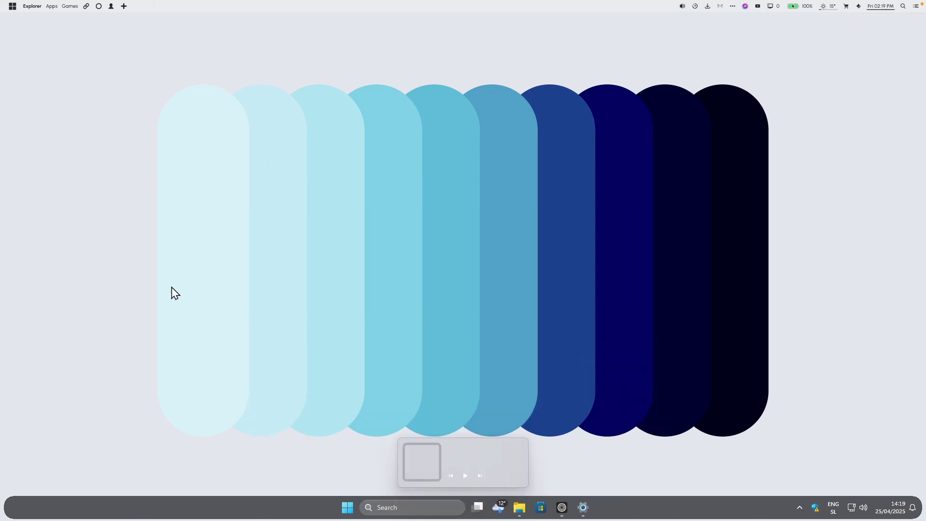